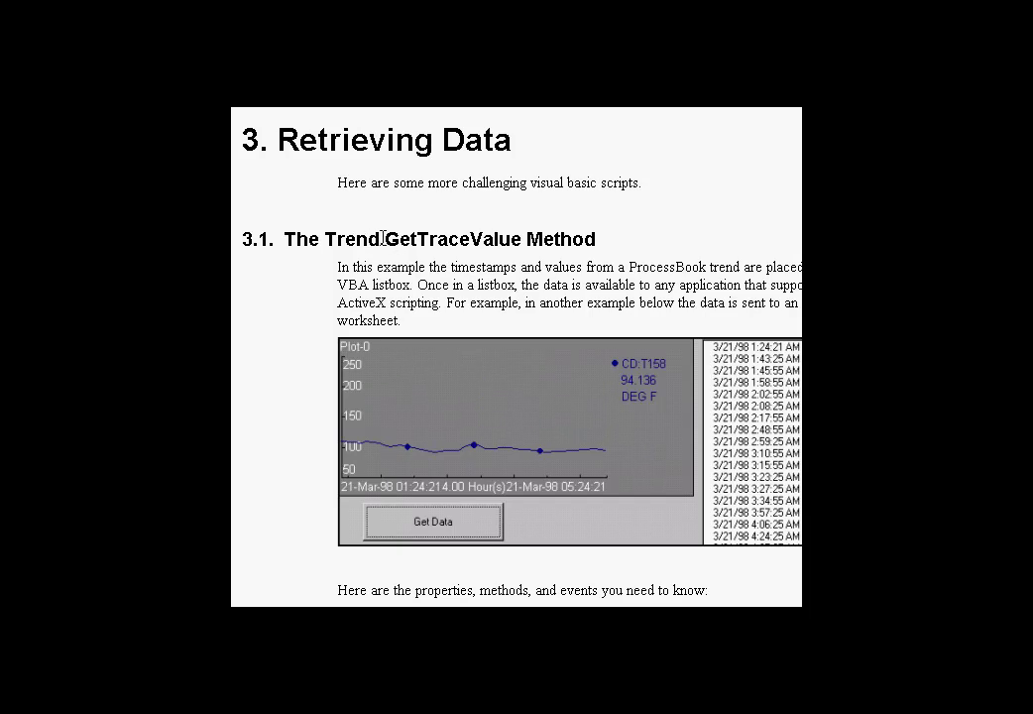
Step: Point out the GetTraceValue heading, the trend trace and its timestamp column, then erase the marks
left_click_drag(383, 238, 488, 233)
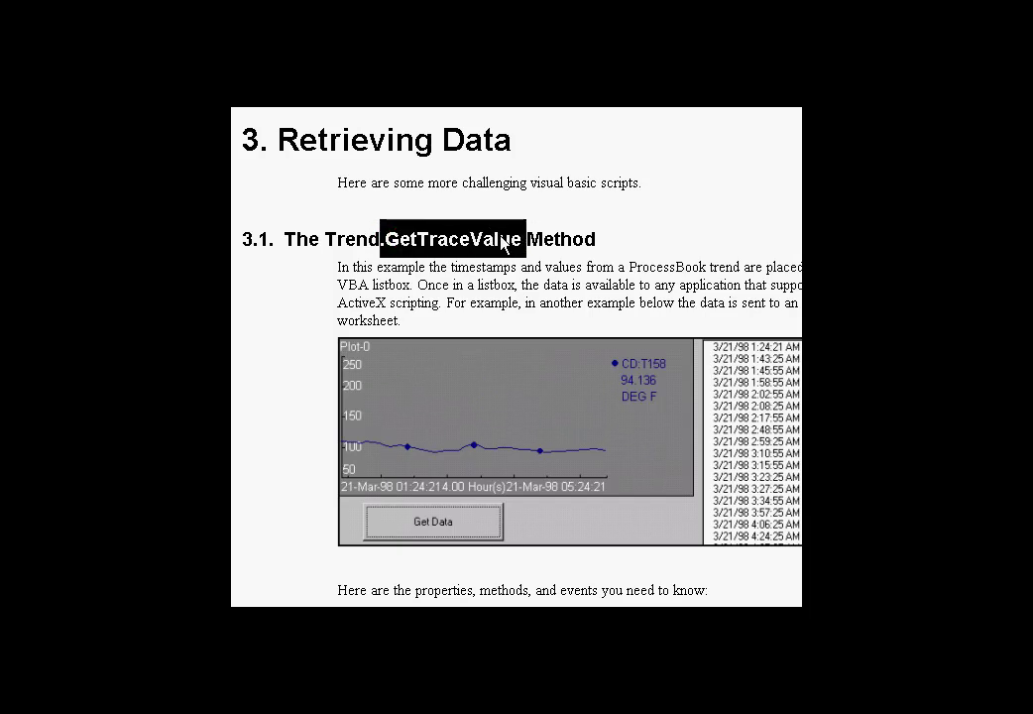
left_click(484, 300)
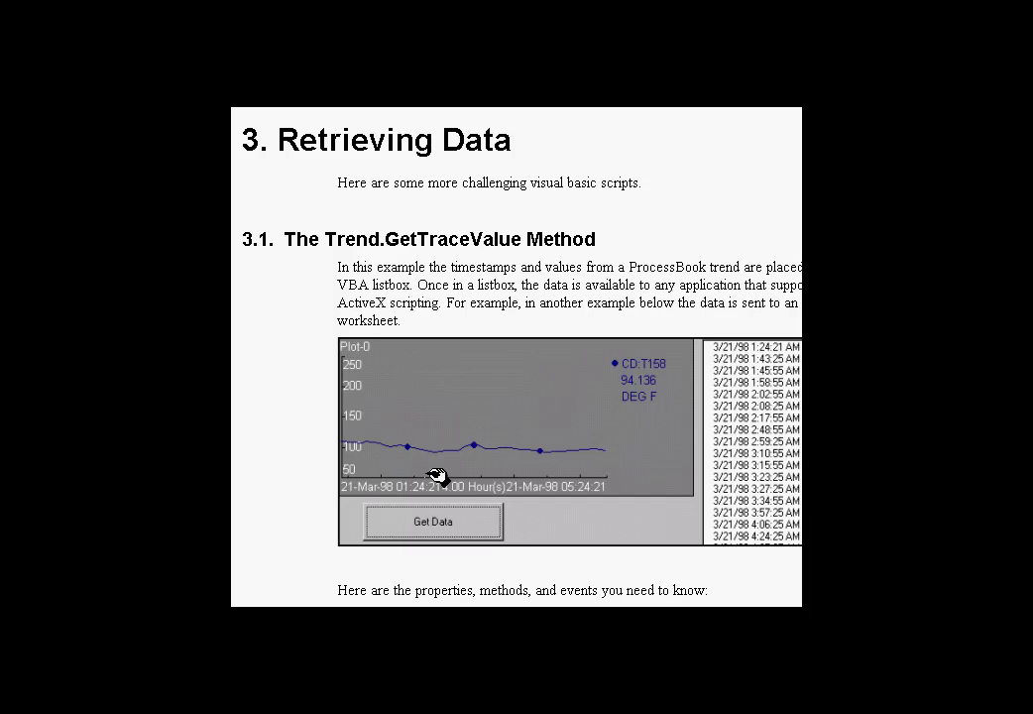
left_click(352, 443)
left_click_drag(352, 443, 606, 453)
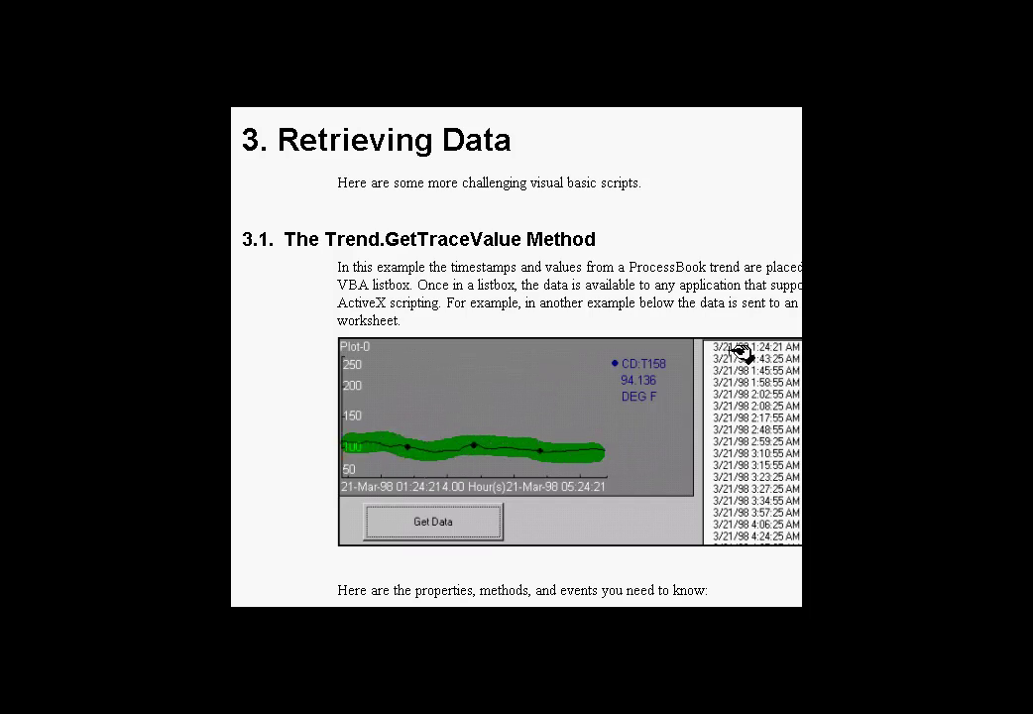
left_click_drag(732, 347, 735, 491)
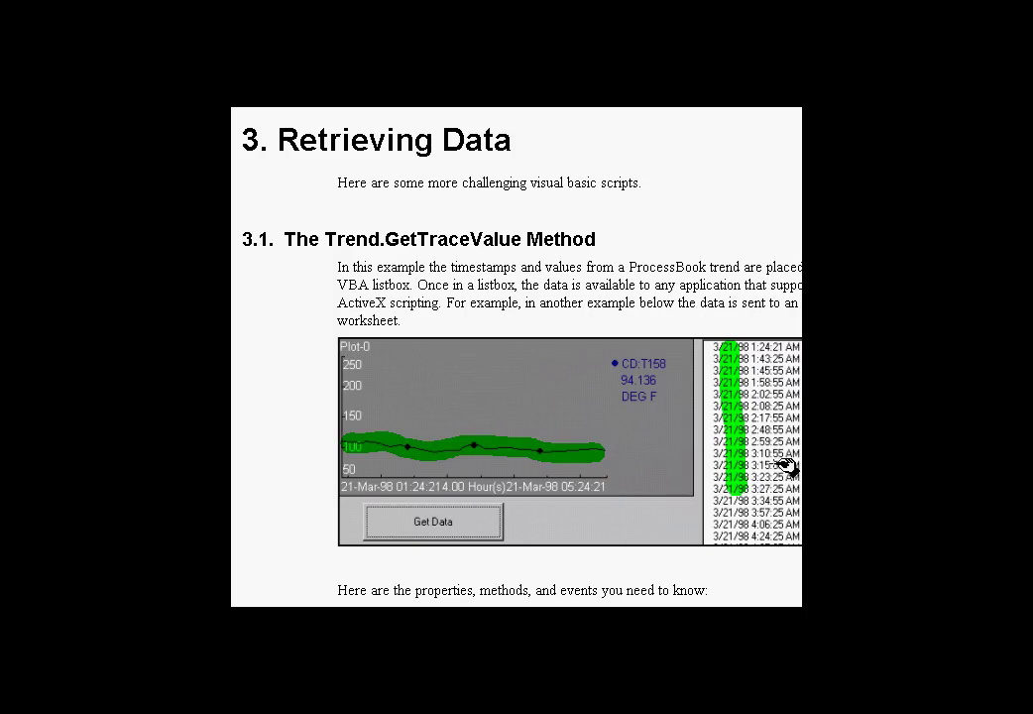
key("Escape")
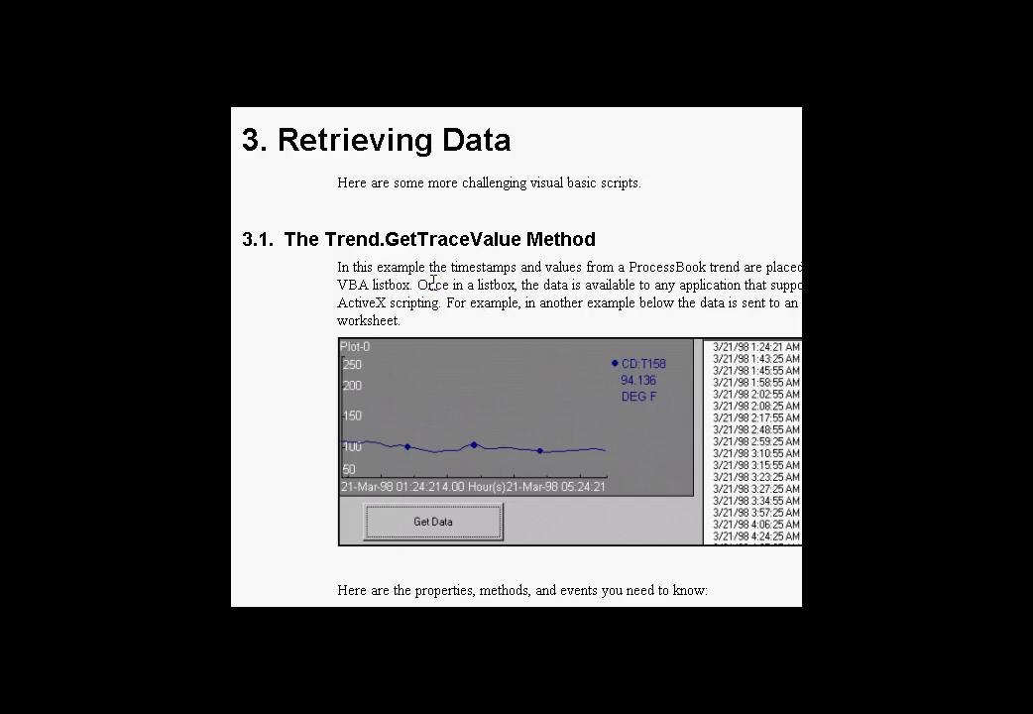
Step: Highlight the Trend members TraceCount, CurrentTrace, TraceValuesCount and GetTraceValue
scroll(433, 283, "down", 3)
scroll(433, 282, "down", 2)
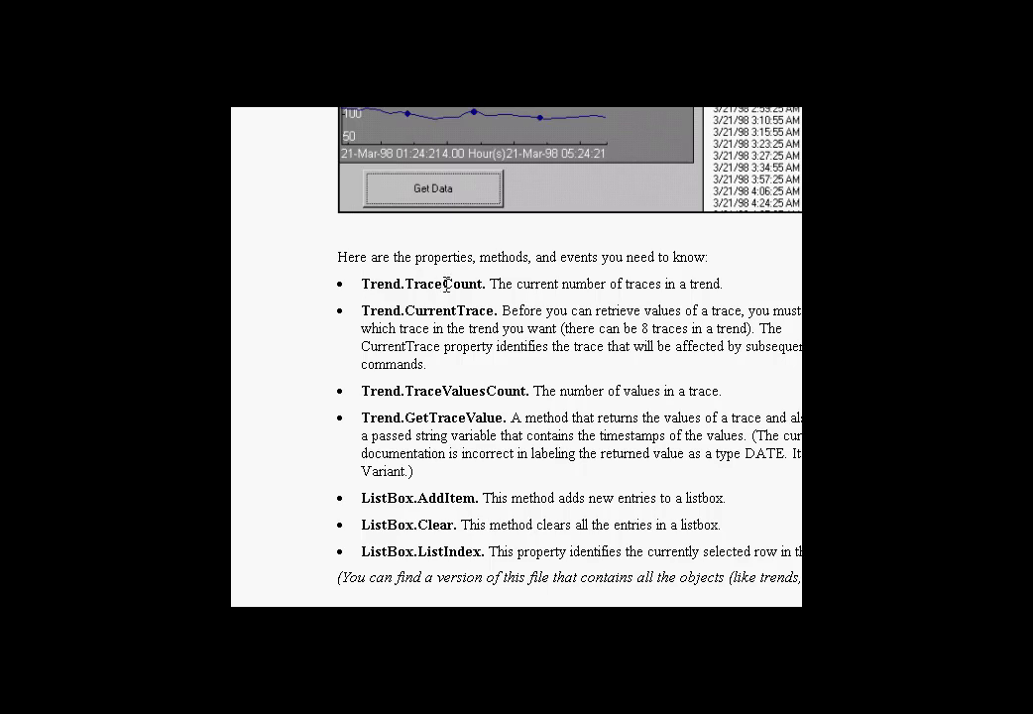
left_click_drag(483, 286, 404, 287)
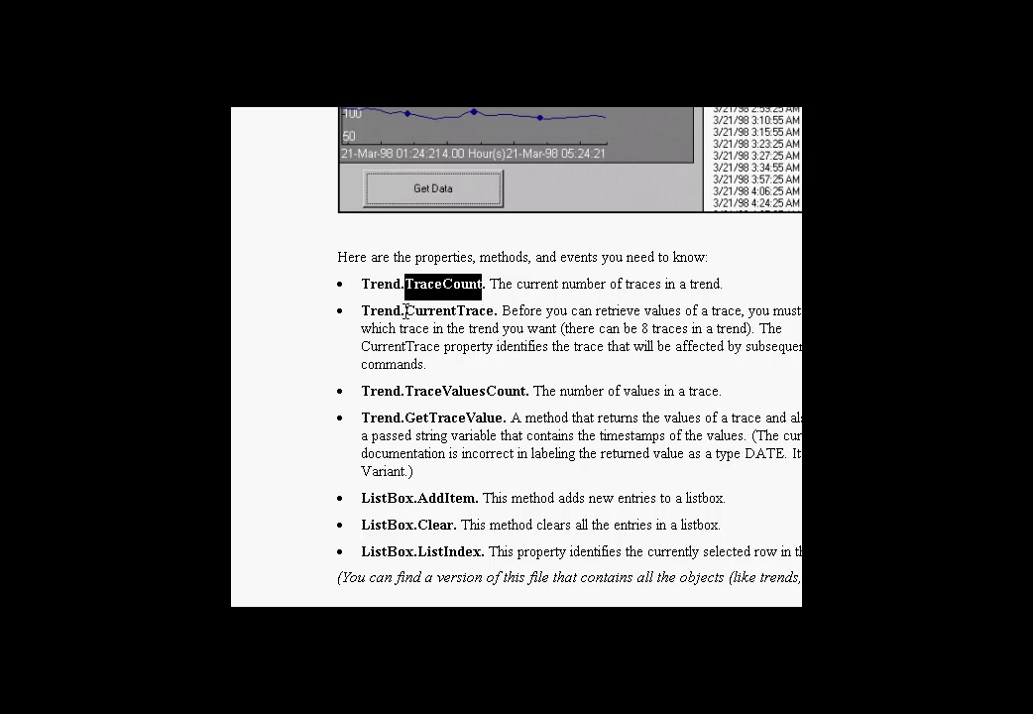
left_click_drag(405, 310, 495, 310)
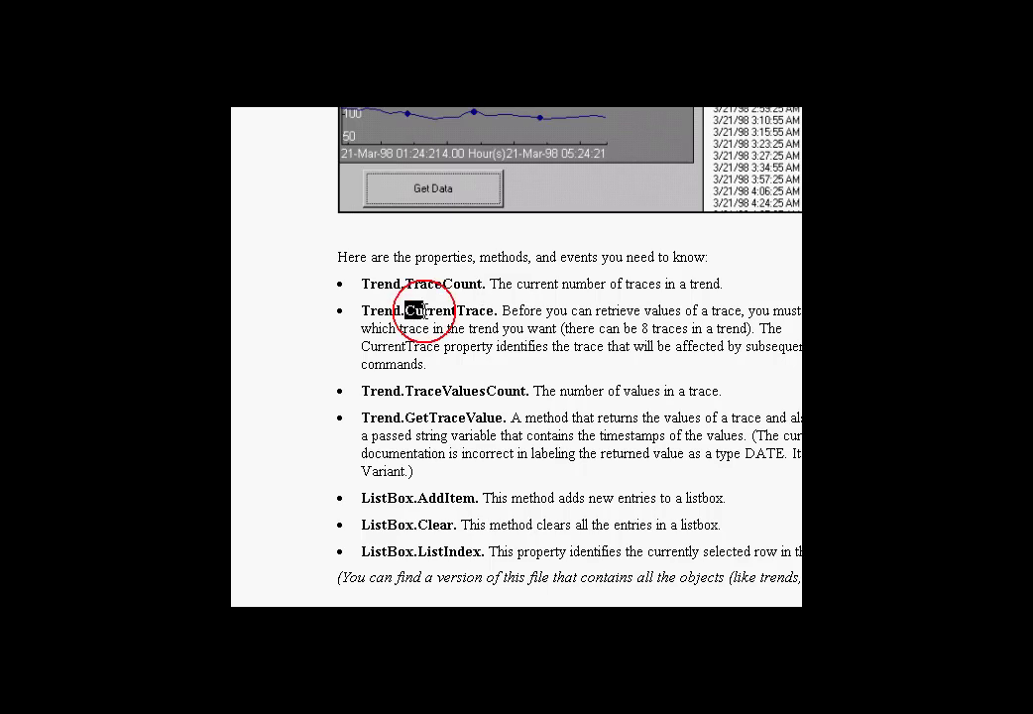
left_click(495, 310)
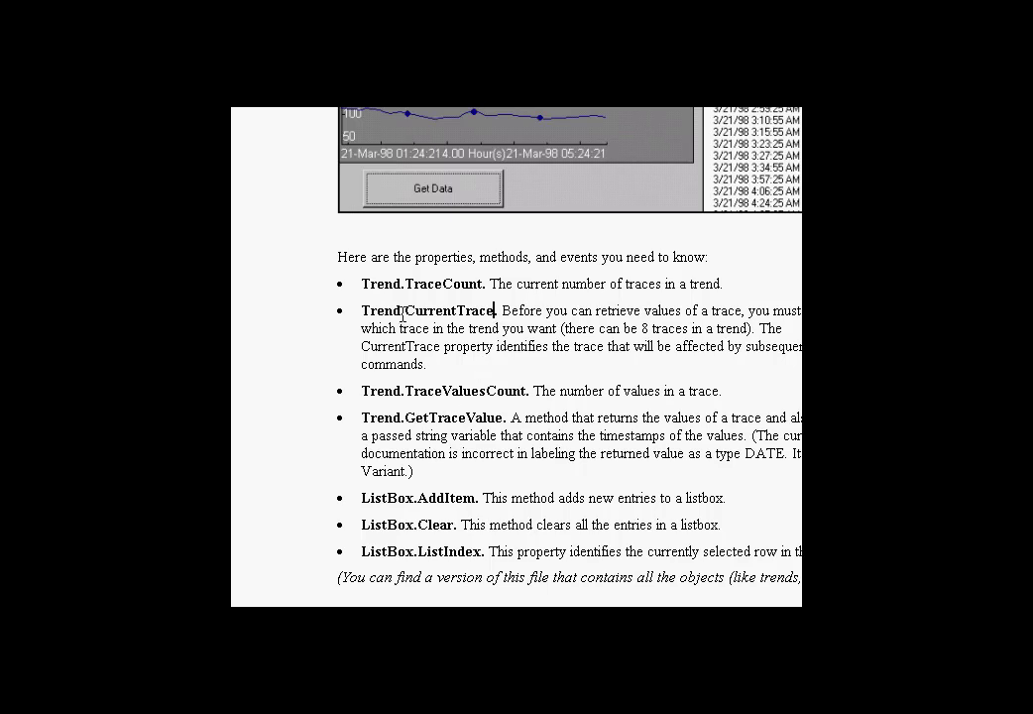
left_click_drag(403, 313, 500, 310)
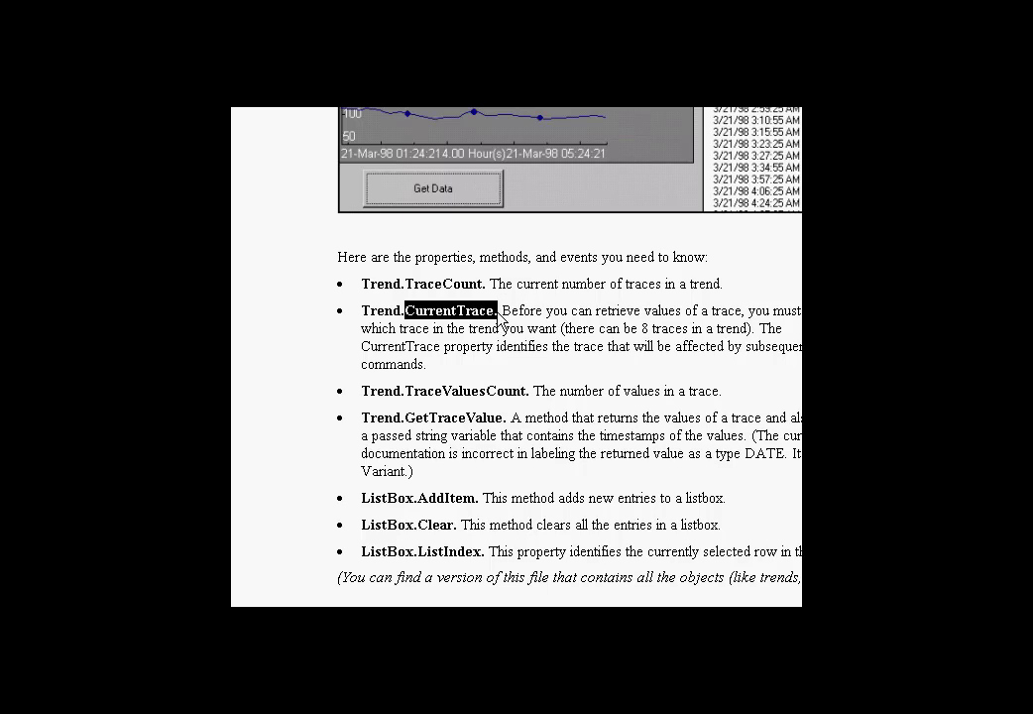
left_click_drag(403, 391, 528, 388)
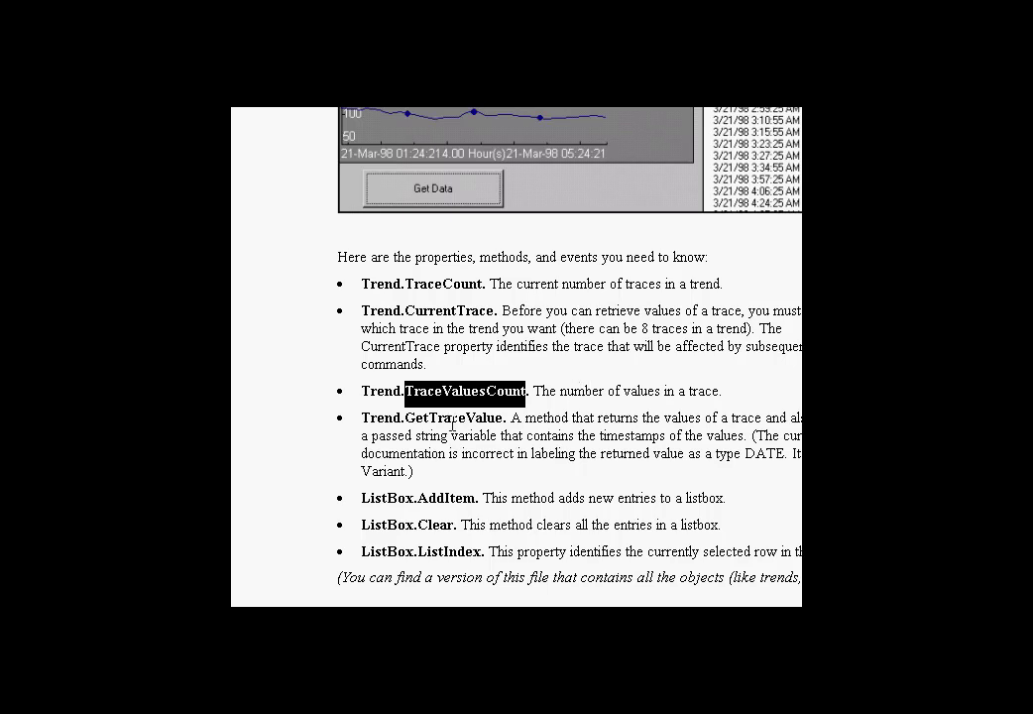
left_click_drag(404, 417, 504, 416)
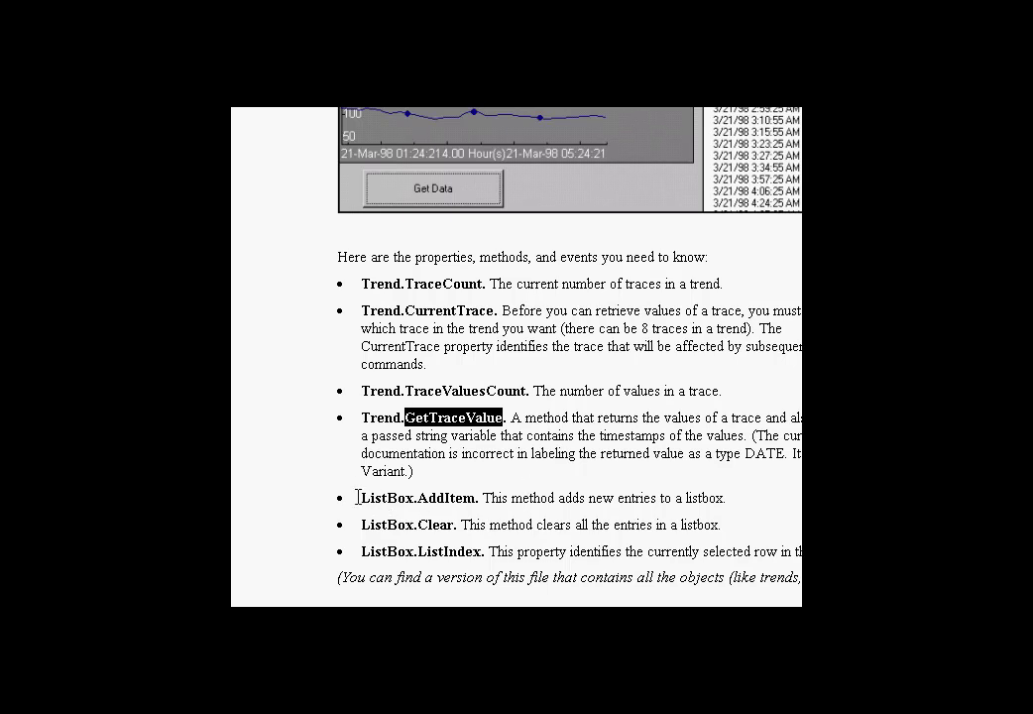
Step: Highlight the ListBox members AddItem, Clear and ListIndex
left_click_drag(359, 497, 484, 551)
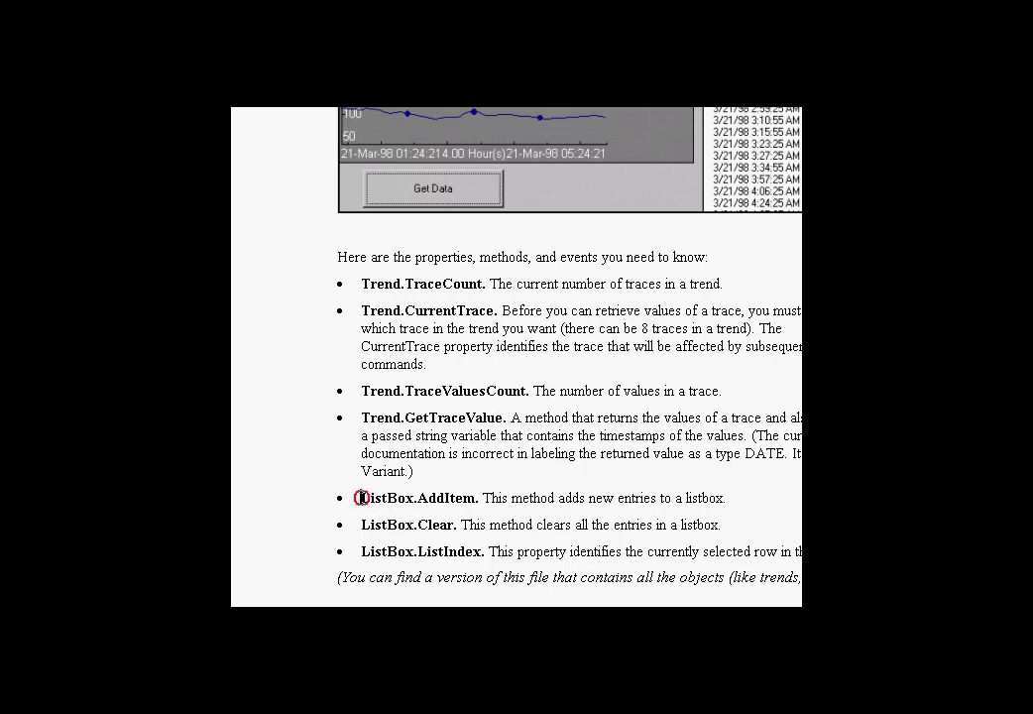
left_click(490, 551)
double_click(439, 496)
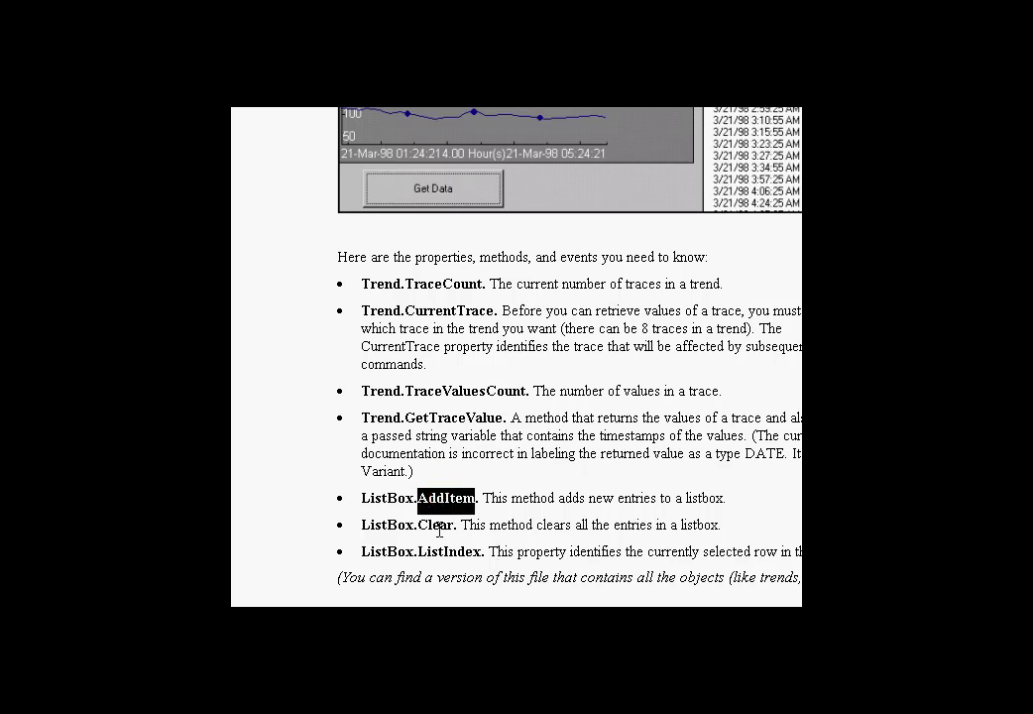
double_click(438, 528)
double_click(453, 552)
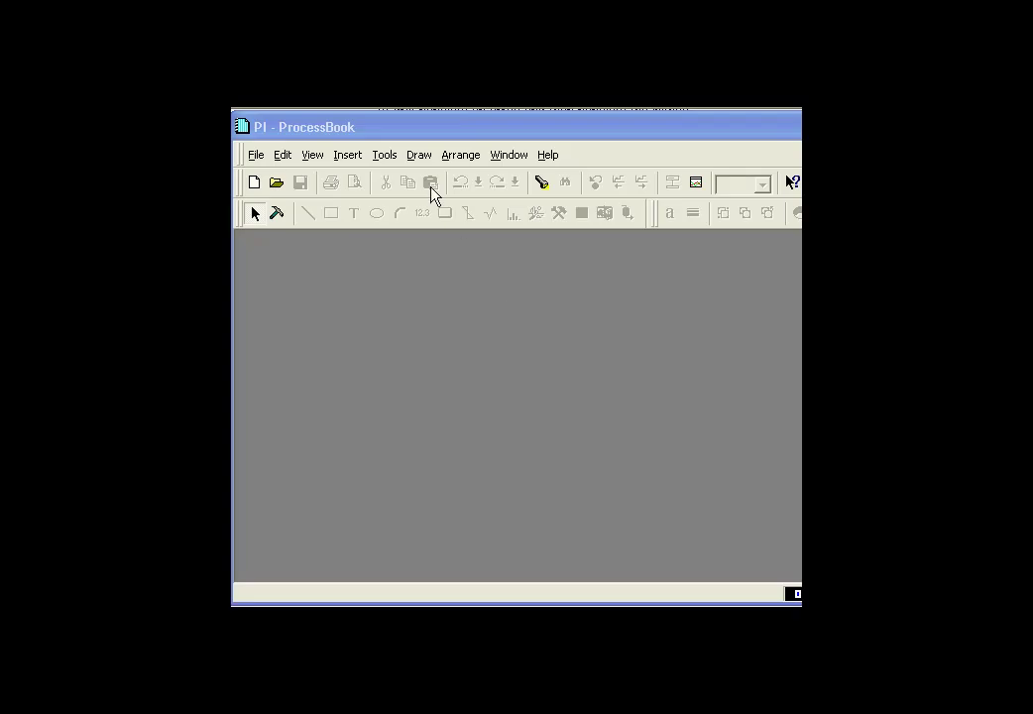
Step: Open the completed GETTRACEVALUE1 display file rather than the GETTRACEVALUE1_BLANK starter
left_click(256, 156)
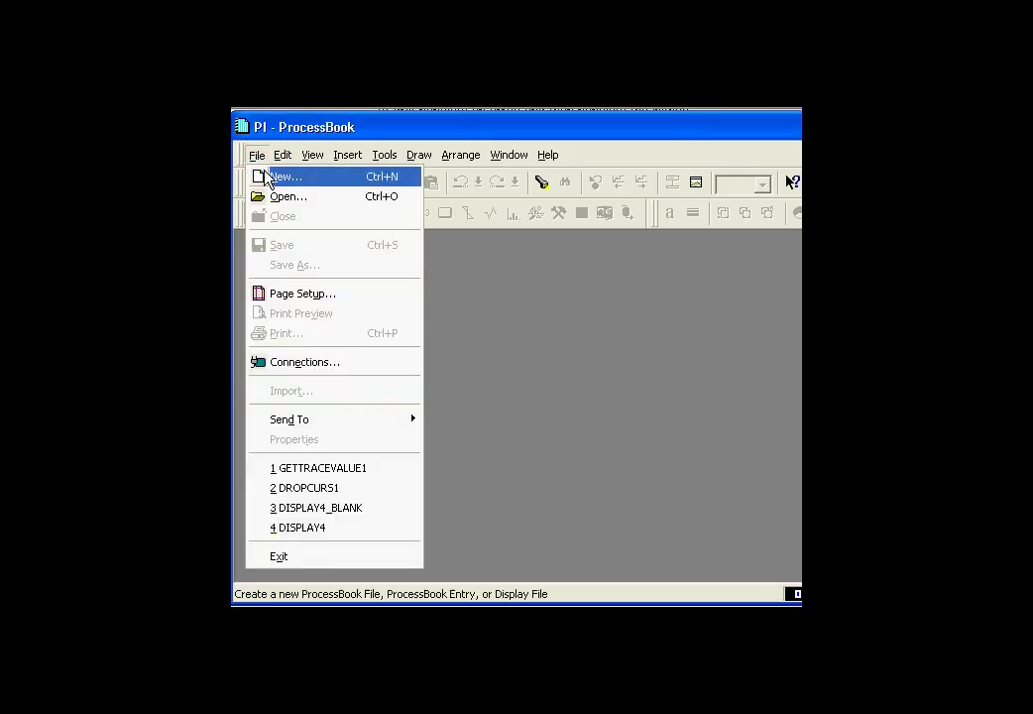
left_click(286, 198)
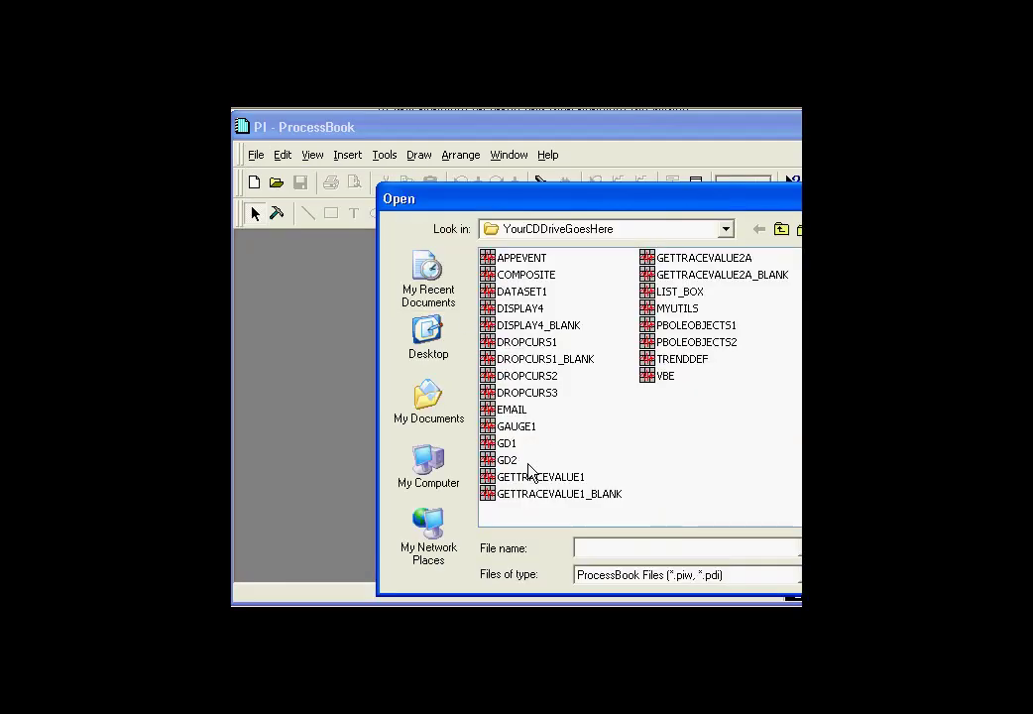
left_click(486, 477)
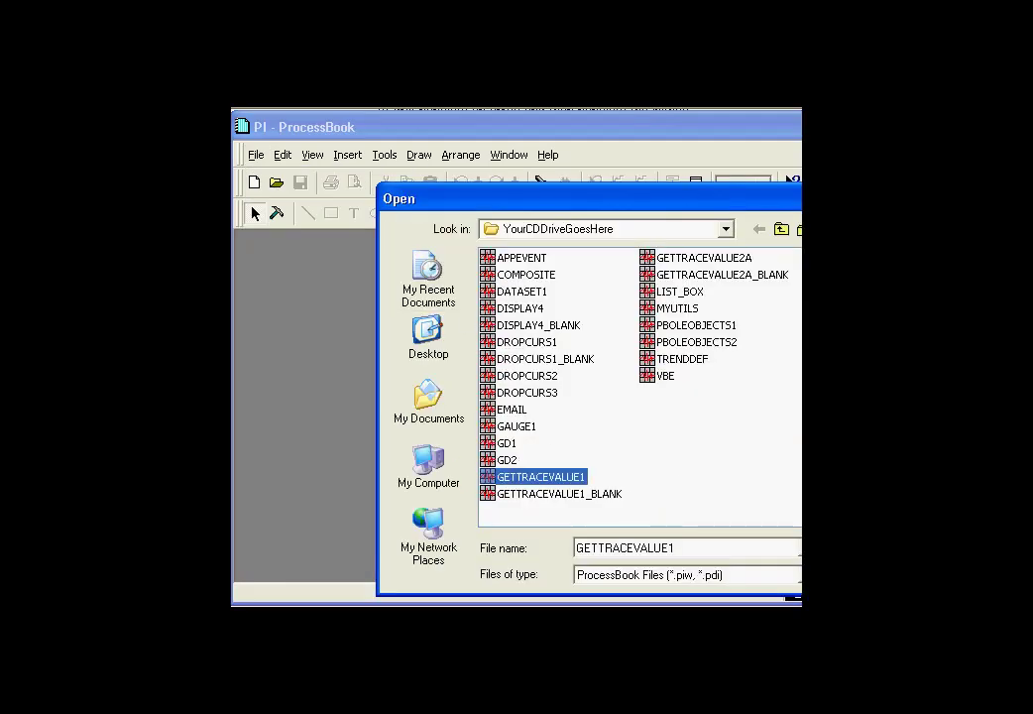
left_click(552, 494)
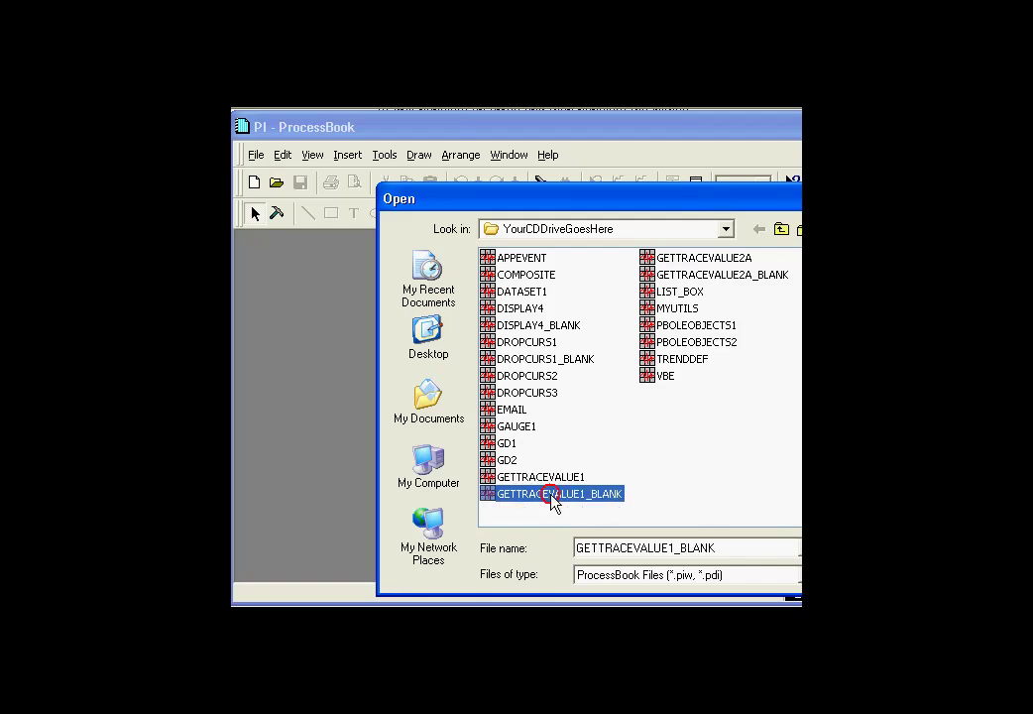
left_click(486, 477)
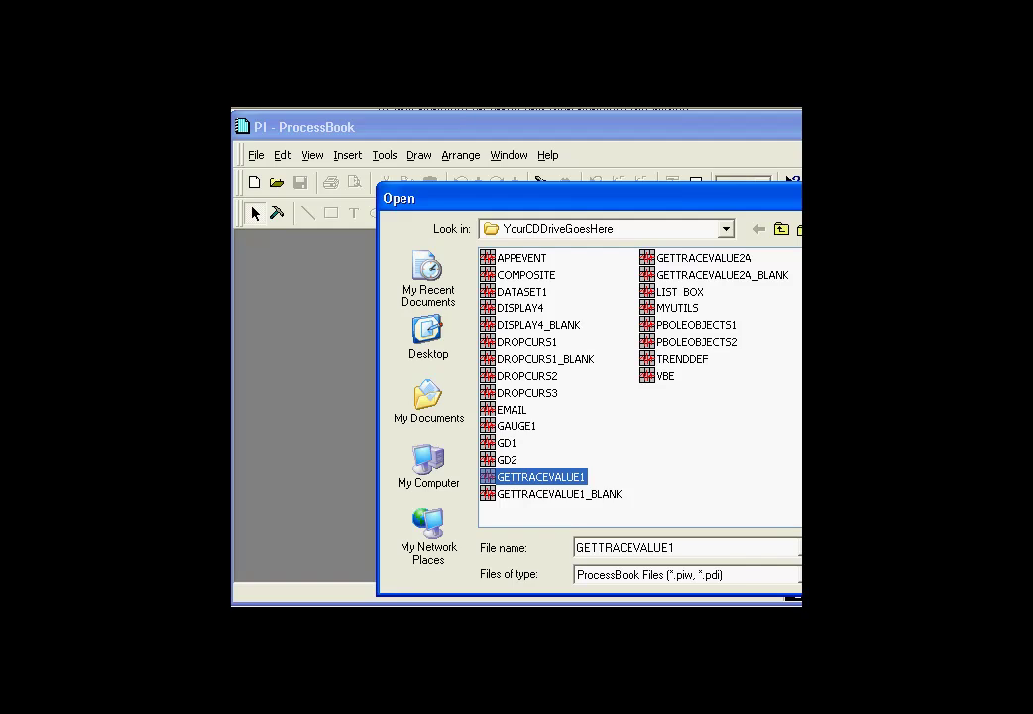
key("Return")
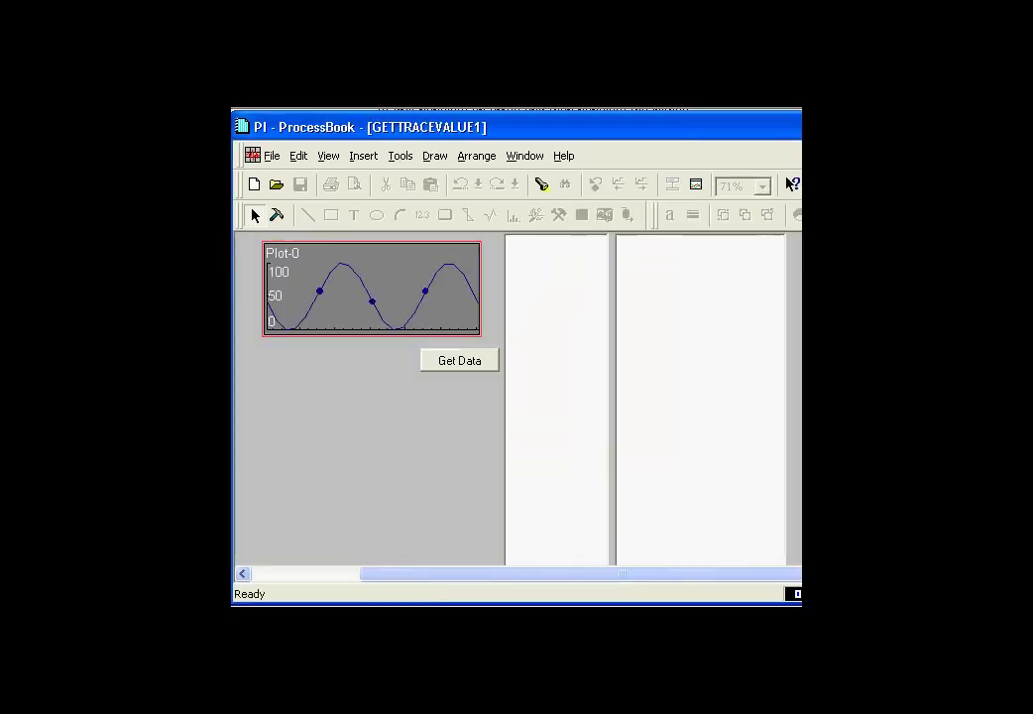
Step: Fill both lists via Get Data and select readings such as 9:31:15 (1.85) and 2:36:45 (98.97)
left_click(465, 360)
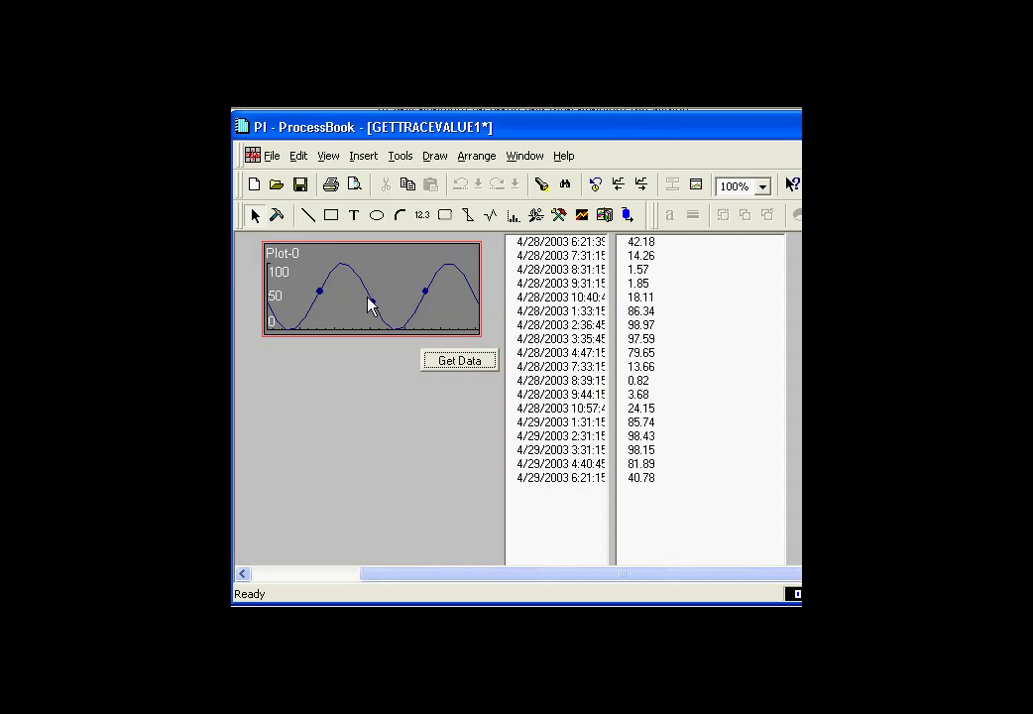
left_click(543, 269)
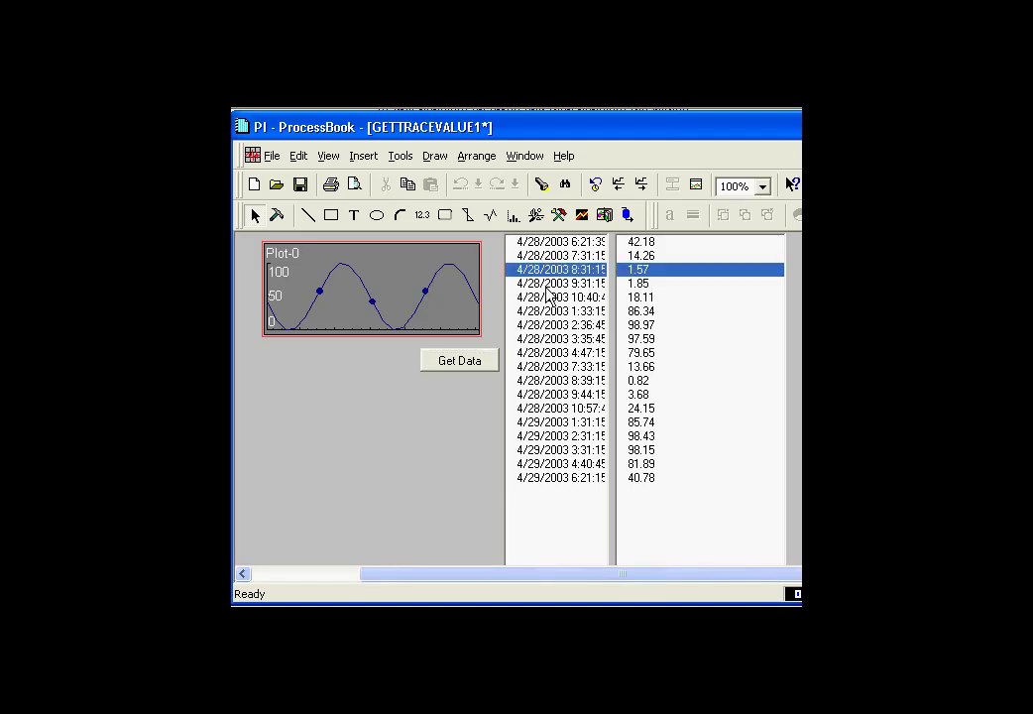
left_click(544, 285)
left_click(557, 329)
left_click(558, 353)
left_click(558, 407)
Step: Select further readings like 1:33:15 (86.34), then switch the display into build mode
left_click(642, 312)
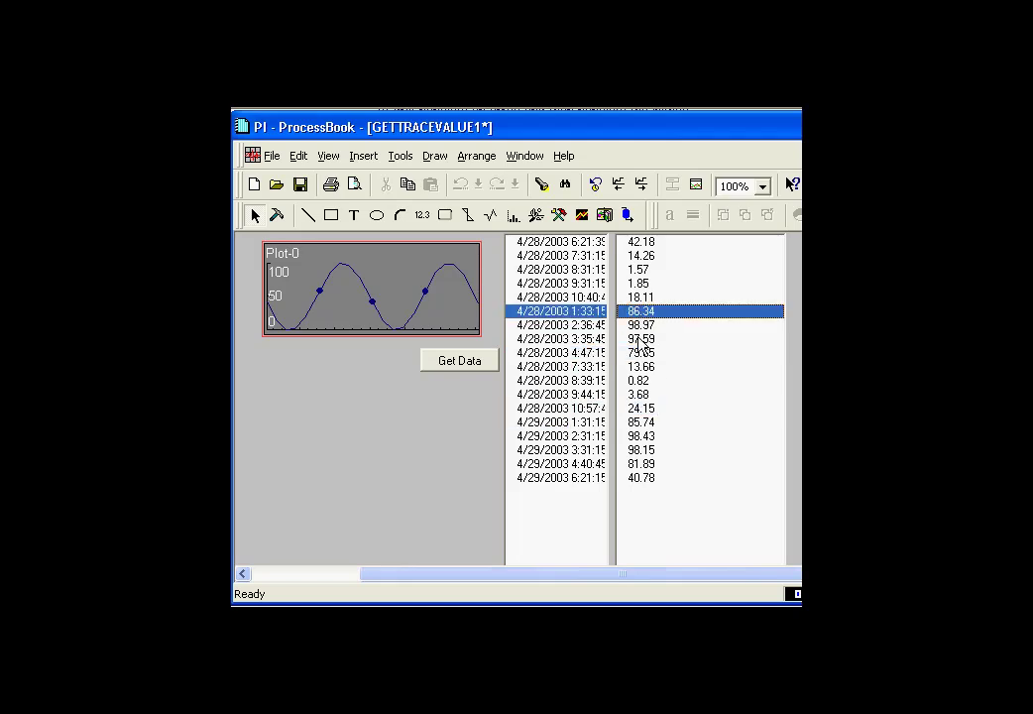
left_click(555, 271)
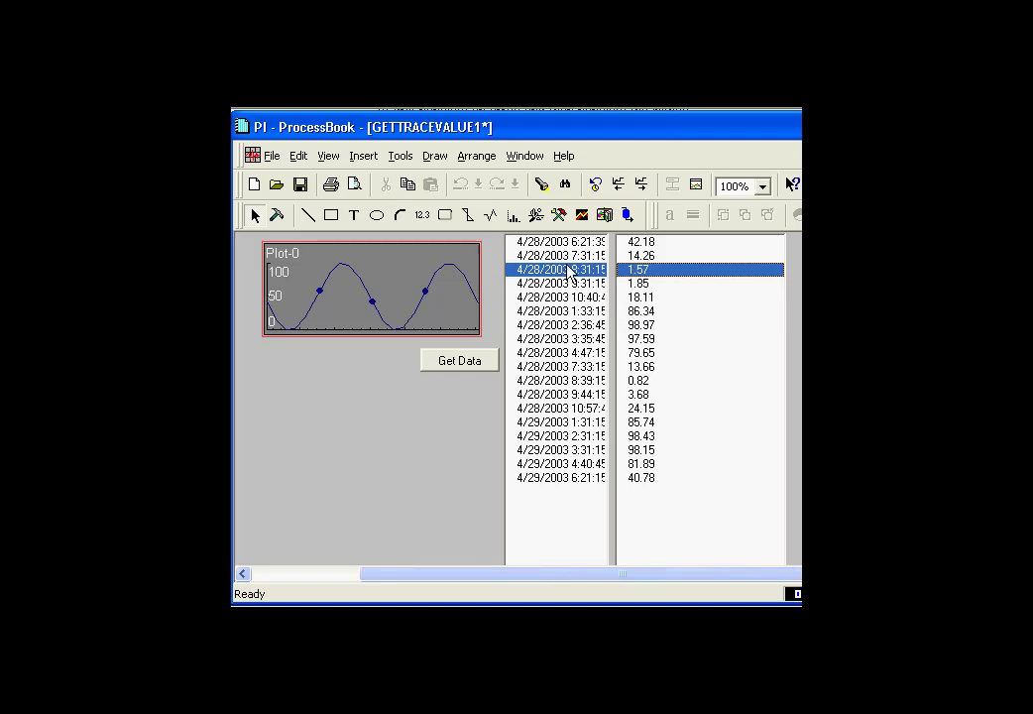
left_click(639, 326)
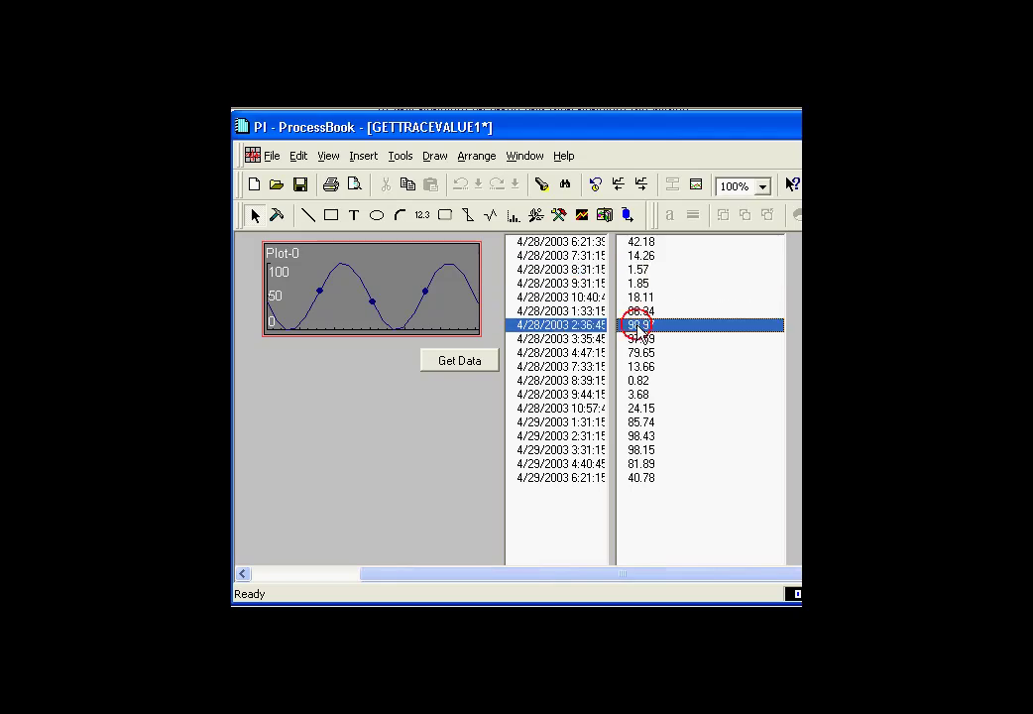
left_click(546, 244)
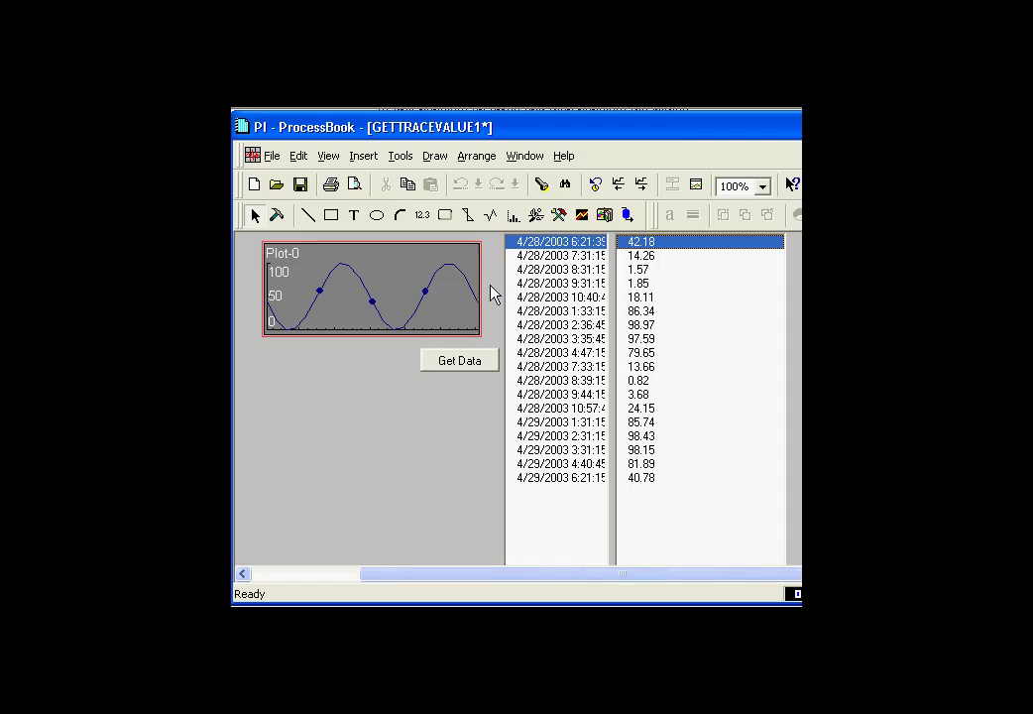
left_click(384, 371)
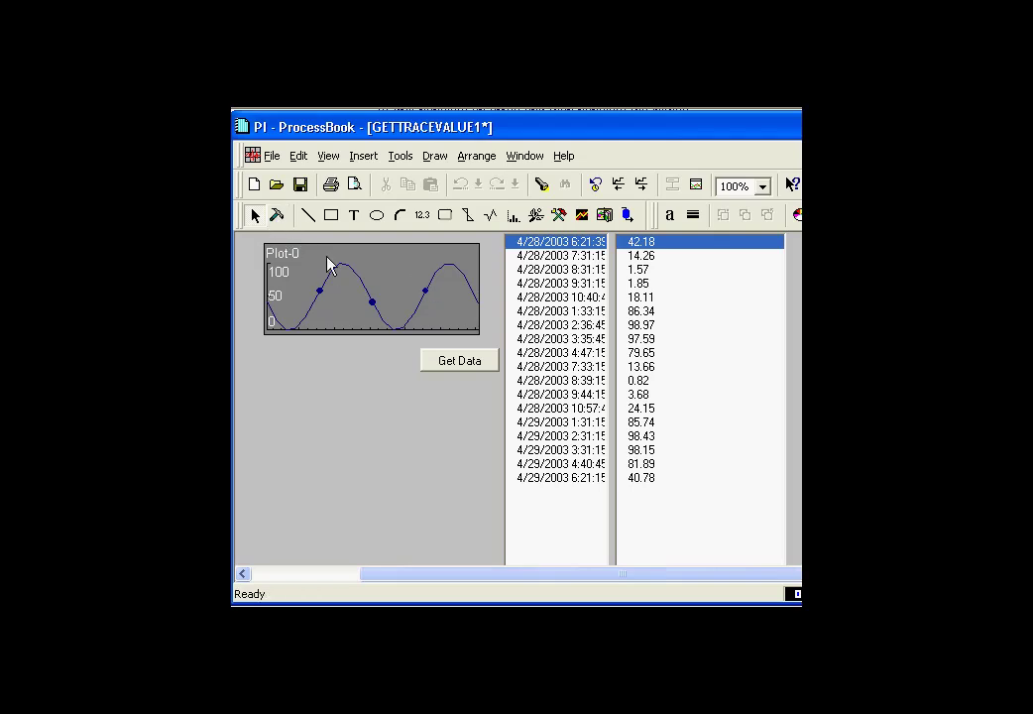
left_click(276, 215)
Step: Add CDT158 as a second tag in the trend definition, then return the display to run mode
double_click(396, 285)
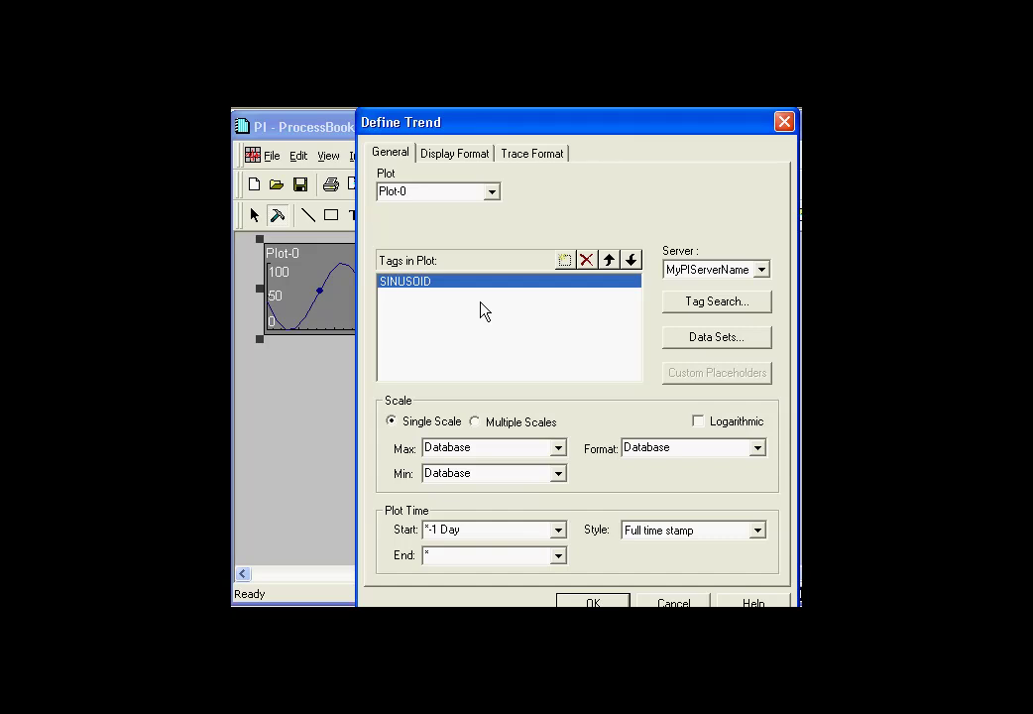
left_click(484, 311)
type("cdt158")
key("Return")
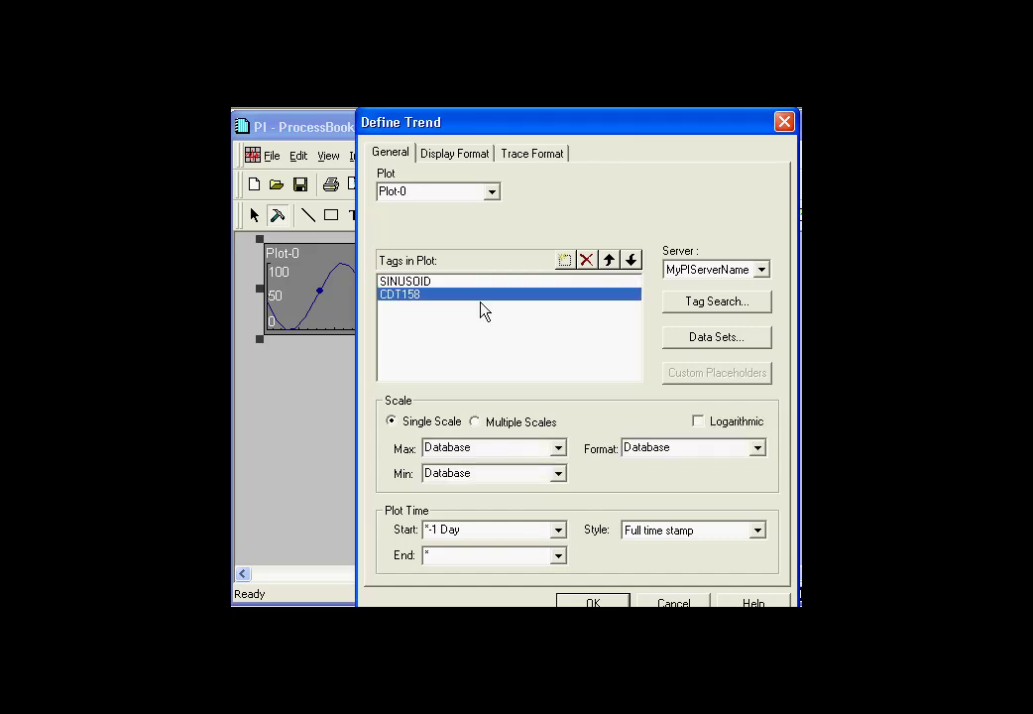
key("Return")
left_click(254, 215)
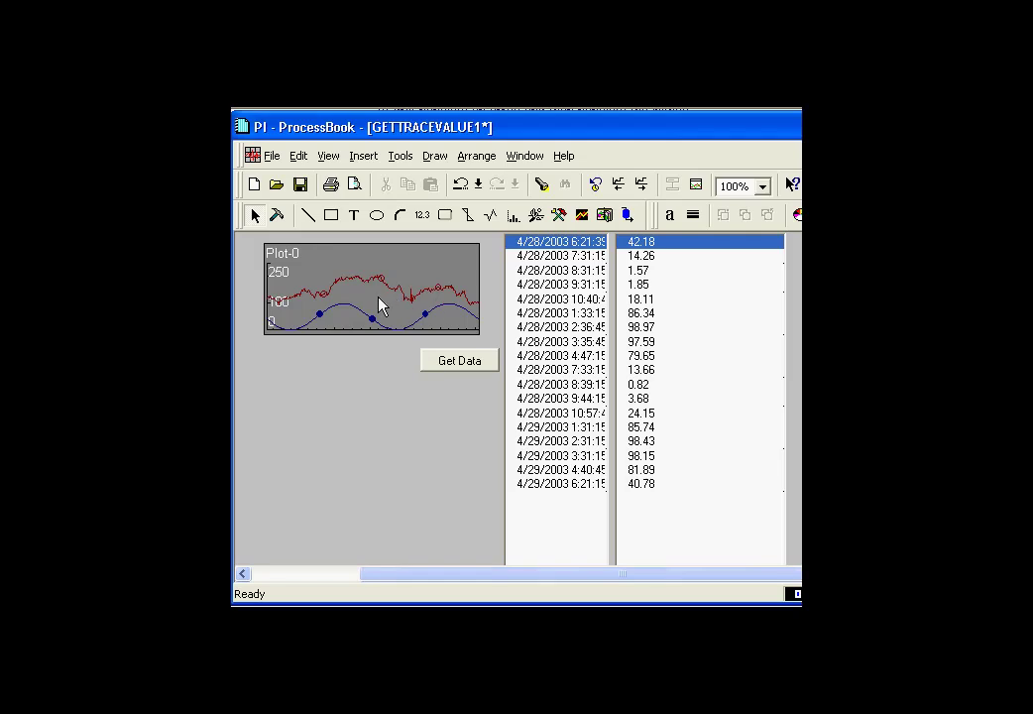
Step: Run Get Data several times to load the CDT158 trace's timestamps and values
left_click(458, 365)
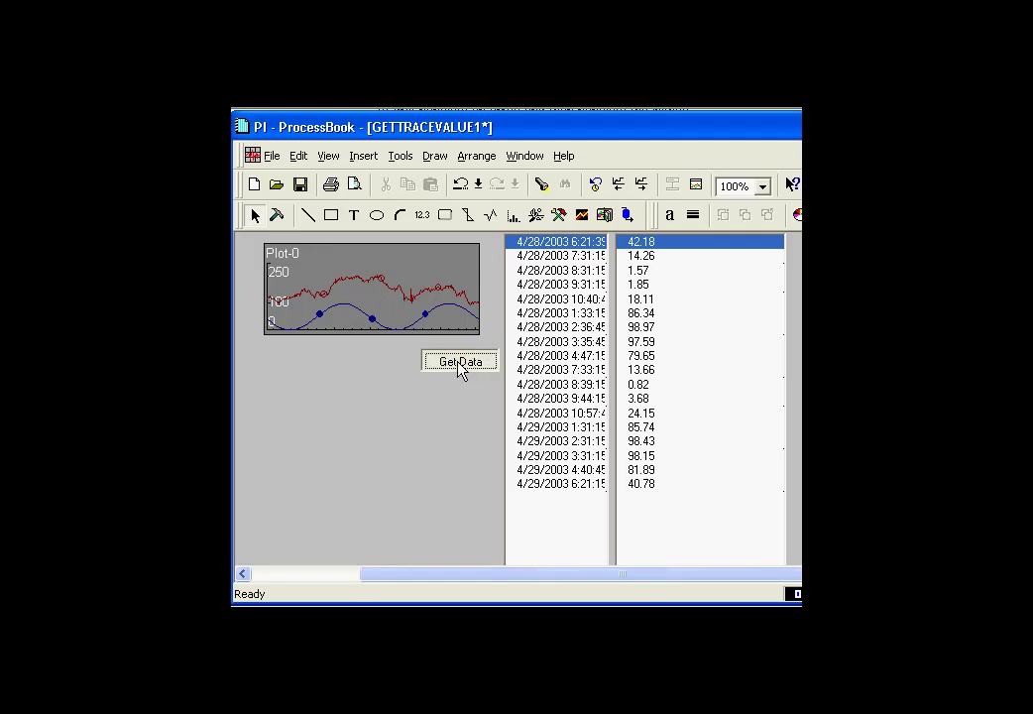
left_click(457, 364)
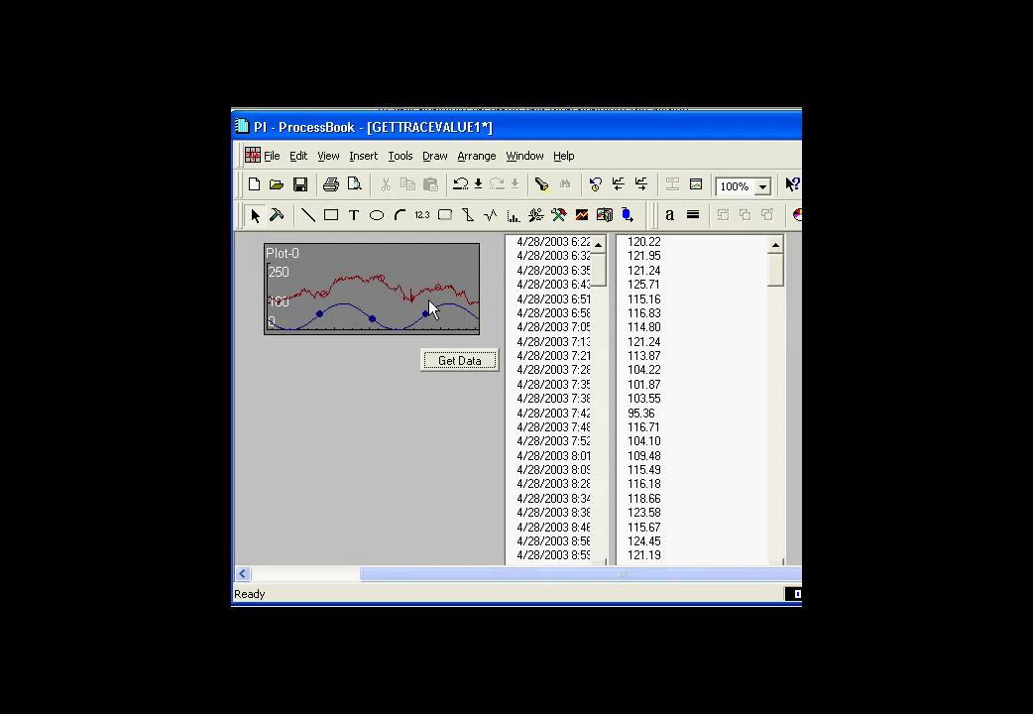
left_click(458, 364)
Step: Open the cmdGetData_Click code and retype the dot after tndPlot1 to show CurrentTrace in IntelliSense
double_click(446, 359)
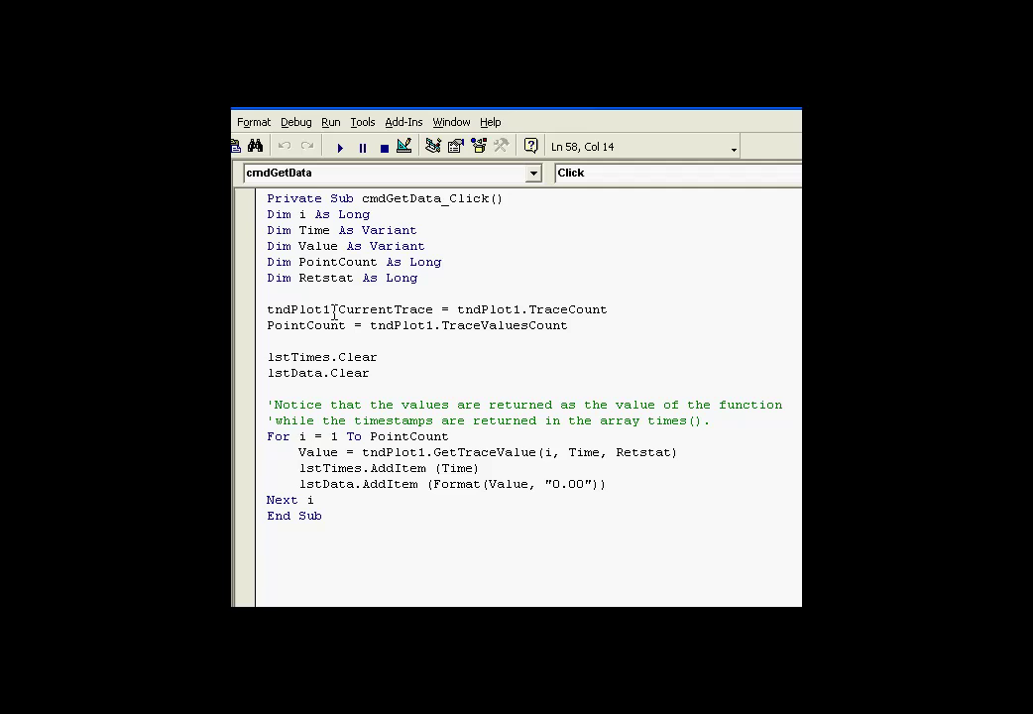
left_click_drag(338, 310, 438, 305)
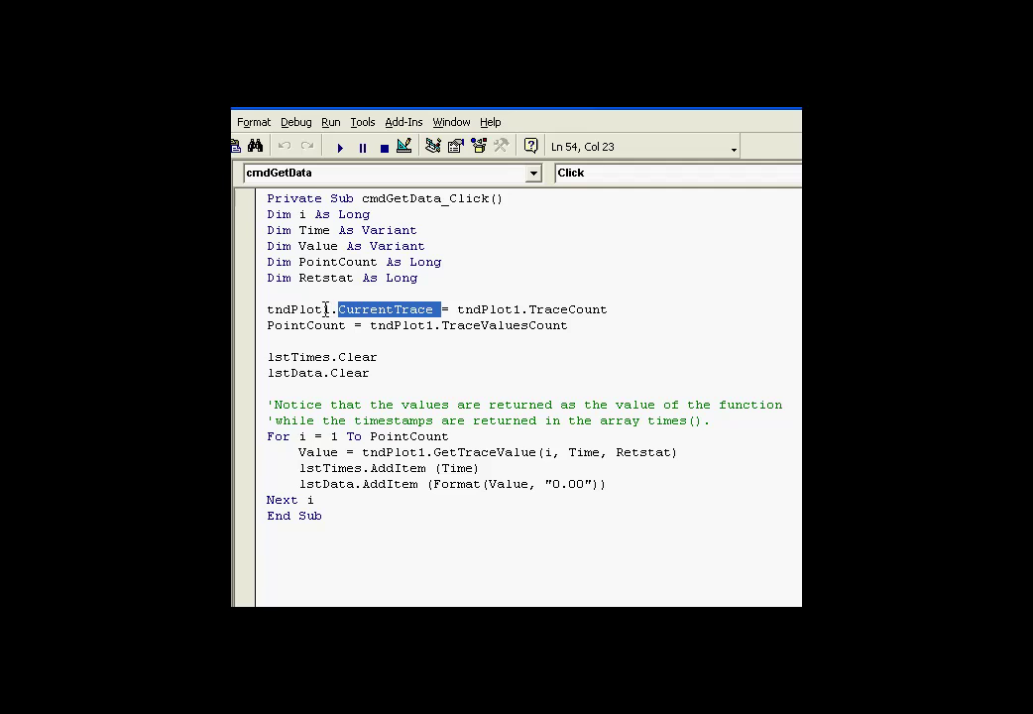
left_click_drag(330, 309, 264, 309)
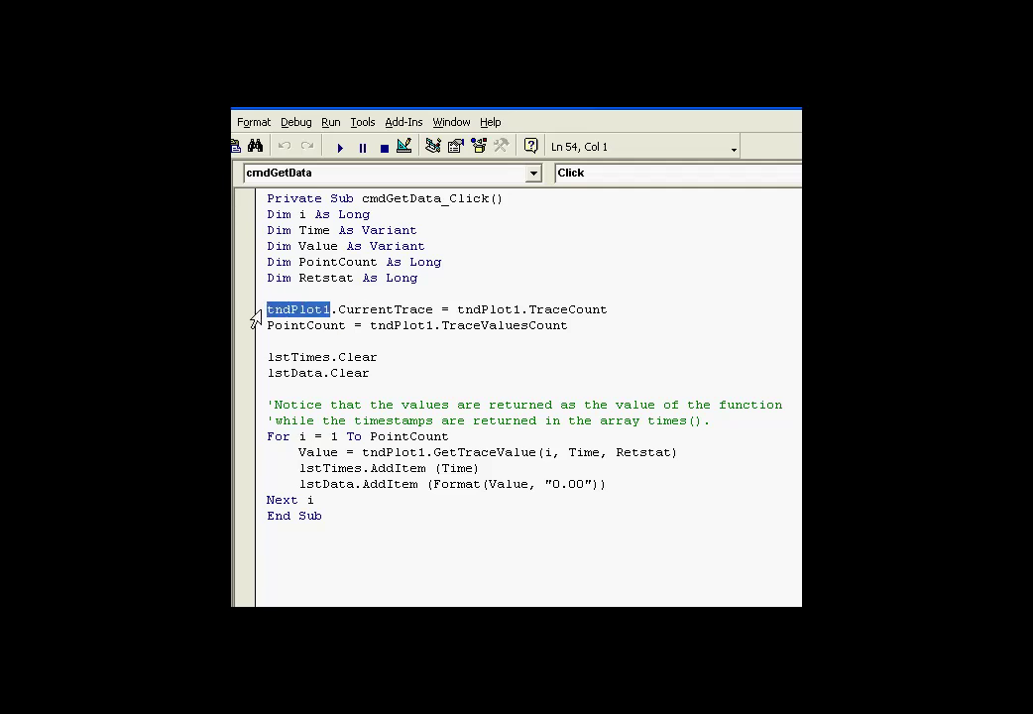
left_click(336, 311)
key("BackSpace")
type(".")
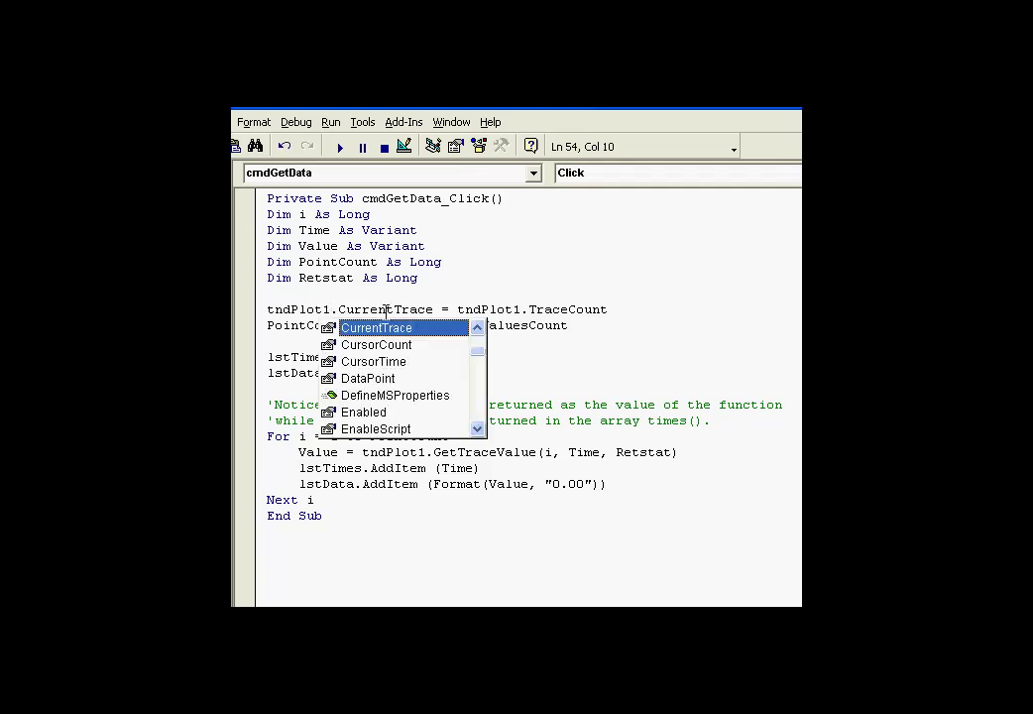
key("Tab")
left_click(430, 310)
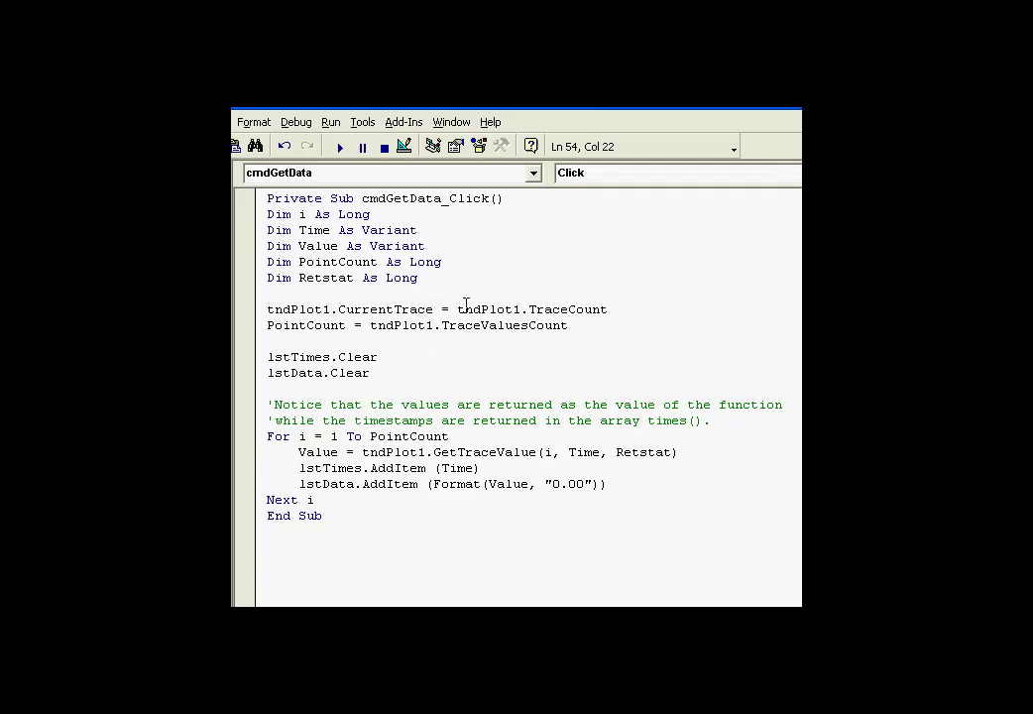
Step: Retype the dot before TraceCount to list its members, then highlight tndPlot1.TraceCount
left_click_drag(331, 309, 268, 308)
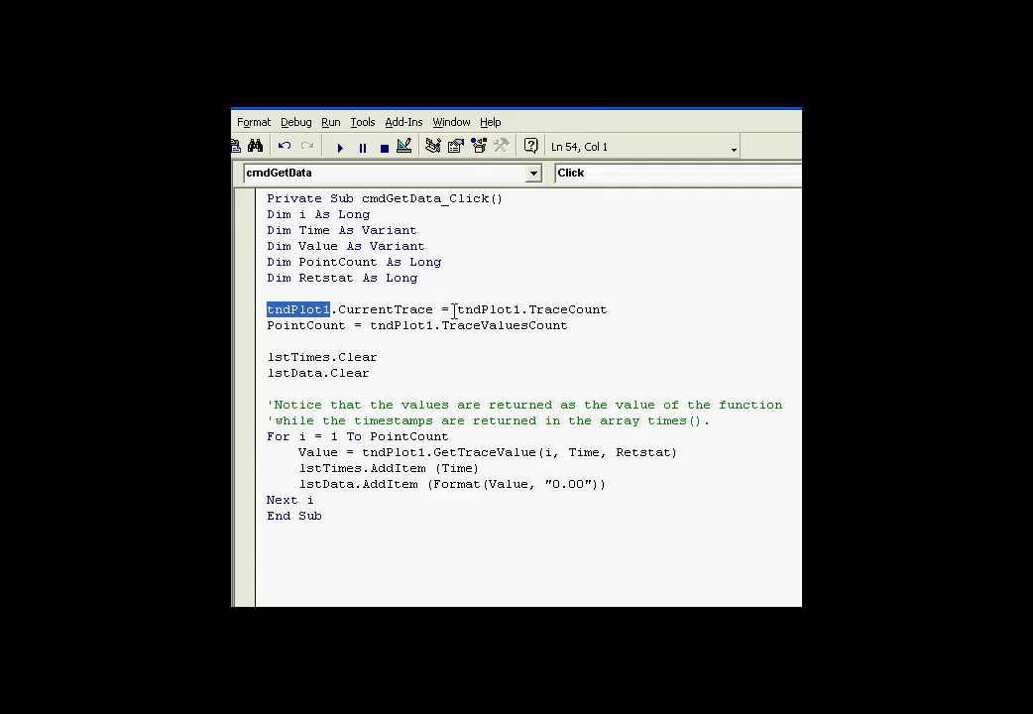
left_click(528, 309)
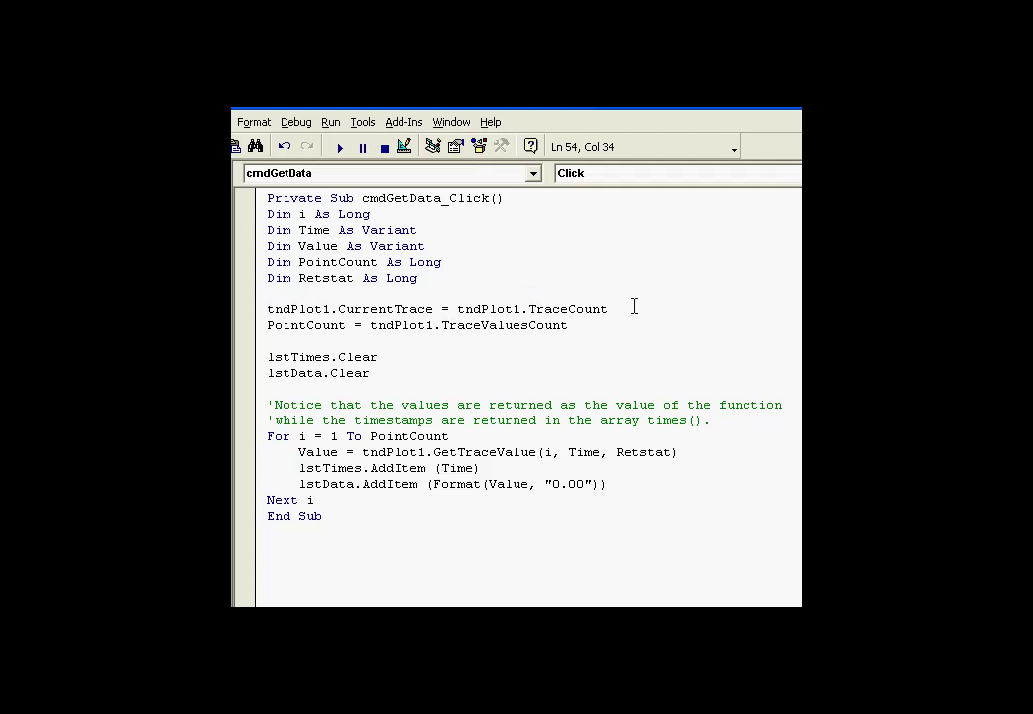
key("BackSpace")
type(".")
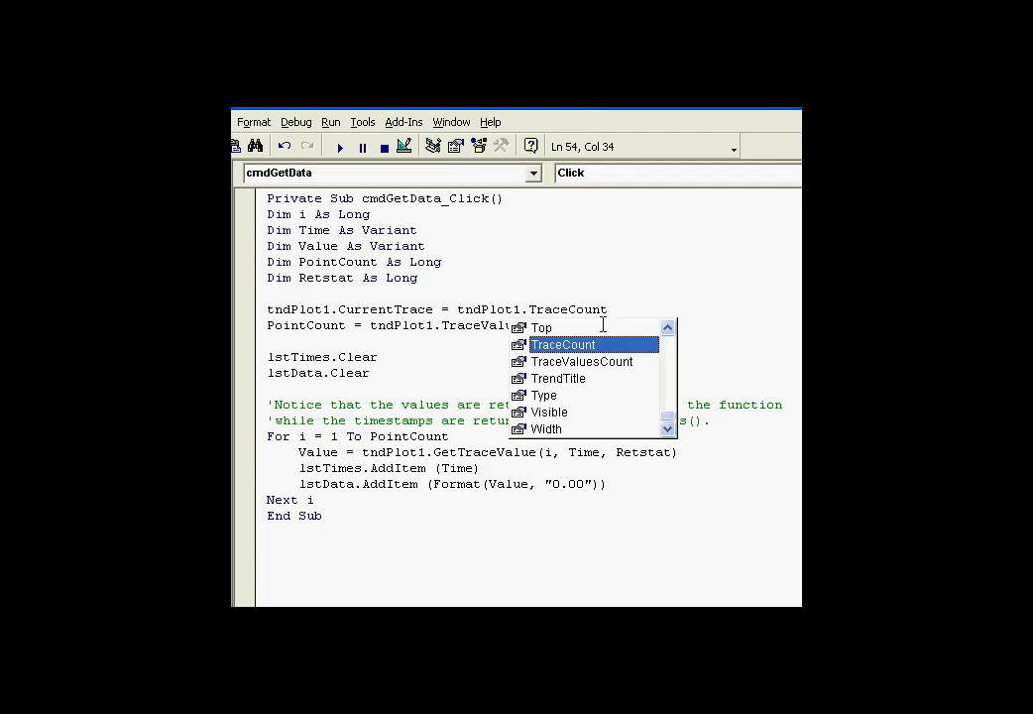
left_click(610, 307)
left_click(630, 312)
left_click(618, 309)
left_click(445, 325)
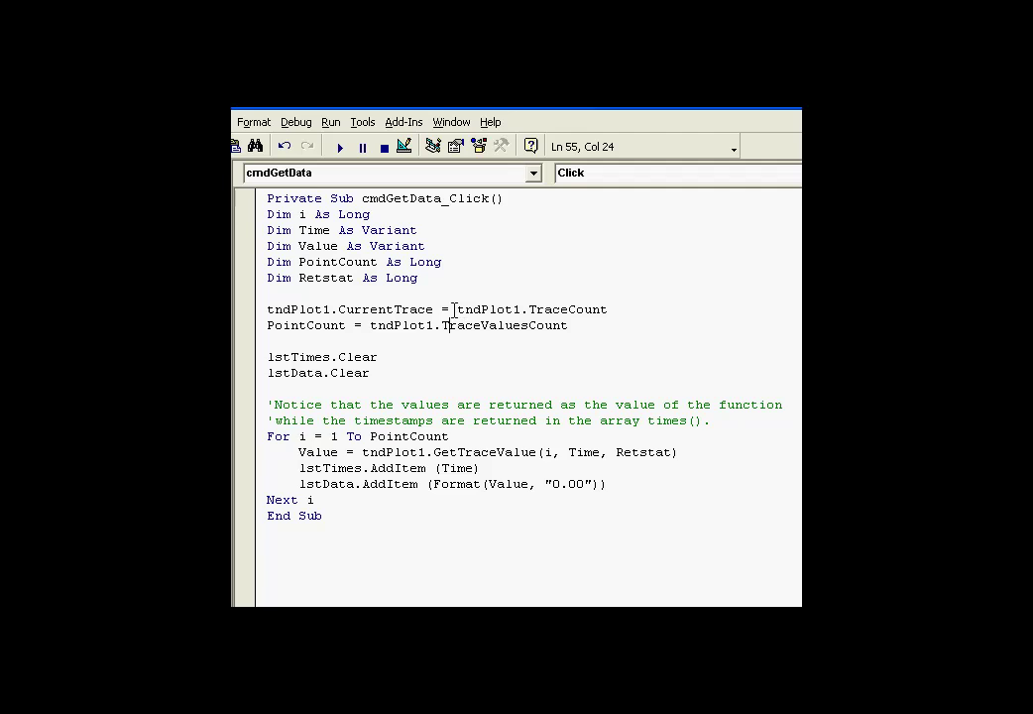
left_click_drag(453, 310, 620, 308)
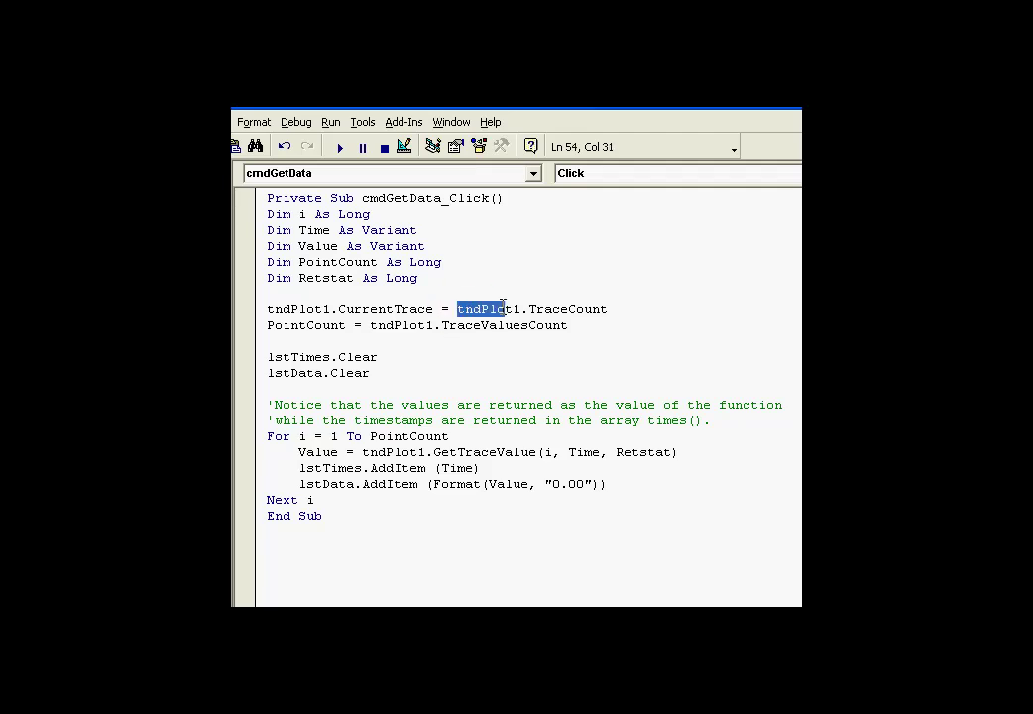
left_click(620, 308)
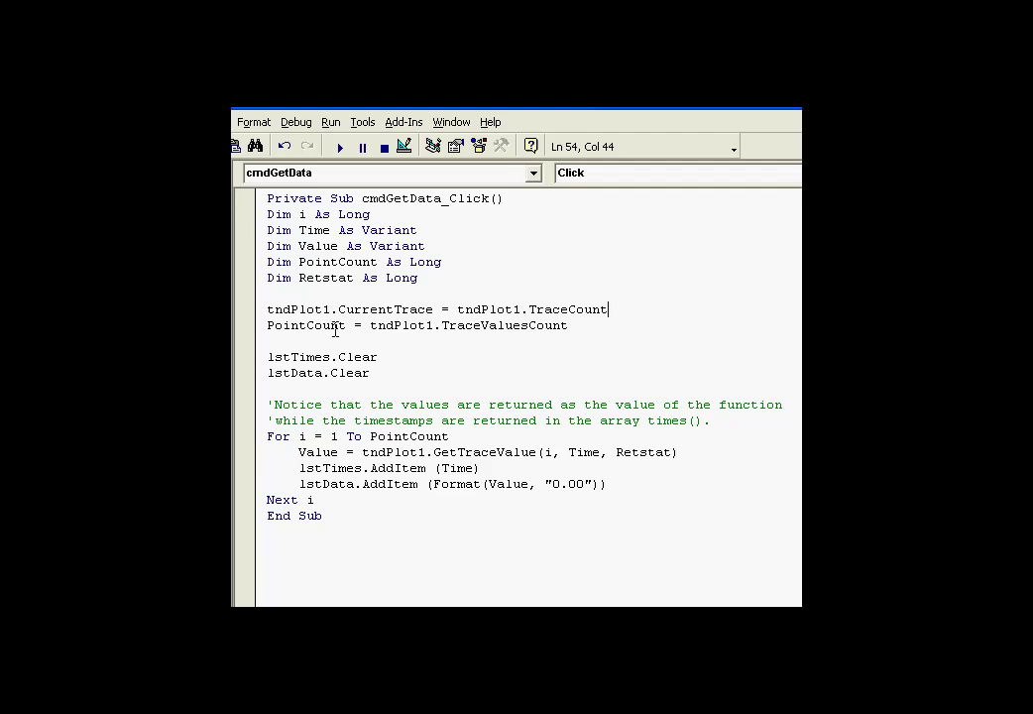
Step: Retype the dot before TraceValuesCount, then highlight PointCount as the loop limit
left_click(441, 327)
key("BackSpace")
type(".")
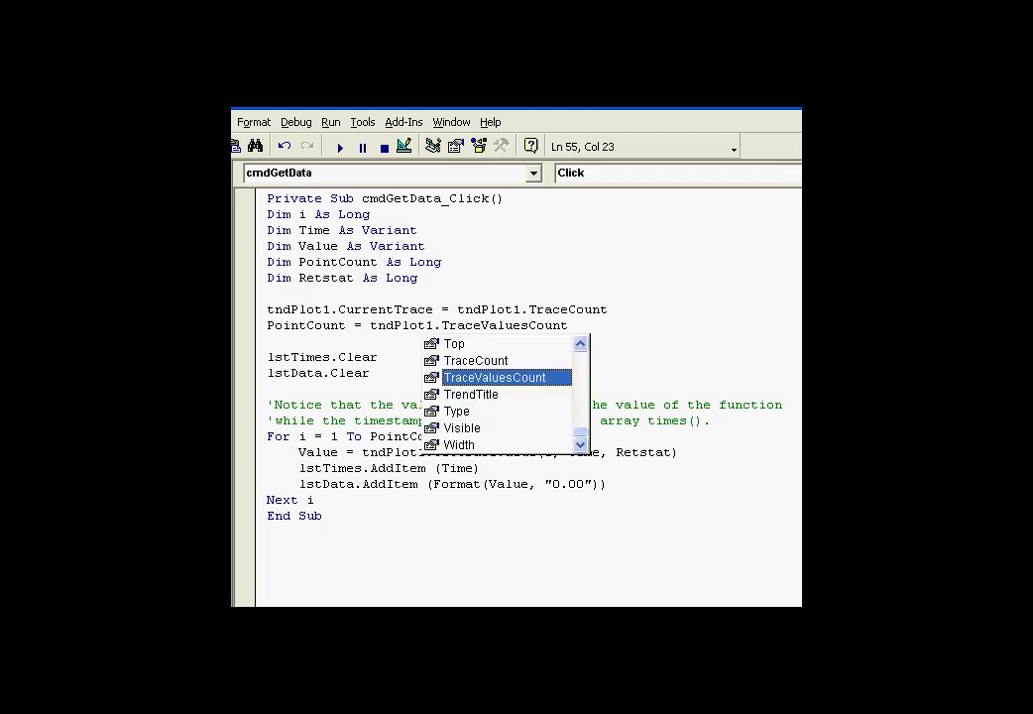
left_click(577, 324)
double_click(330, 325)
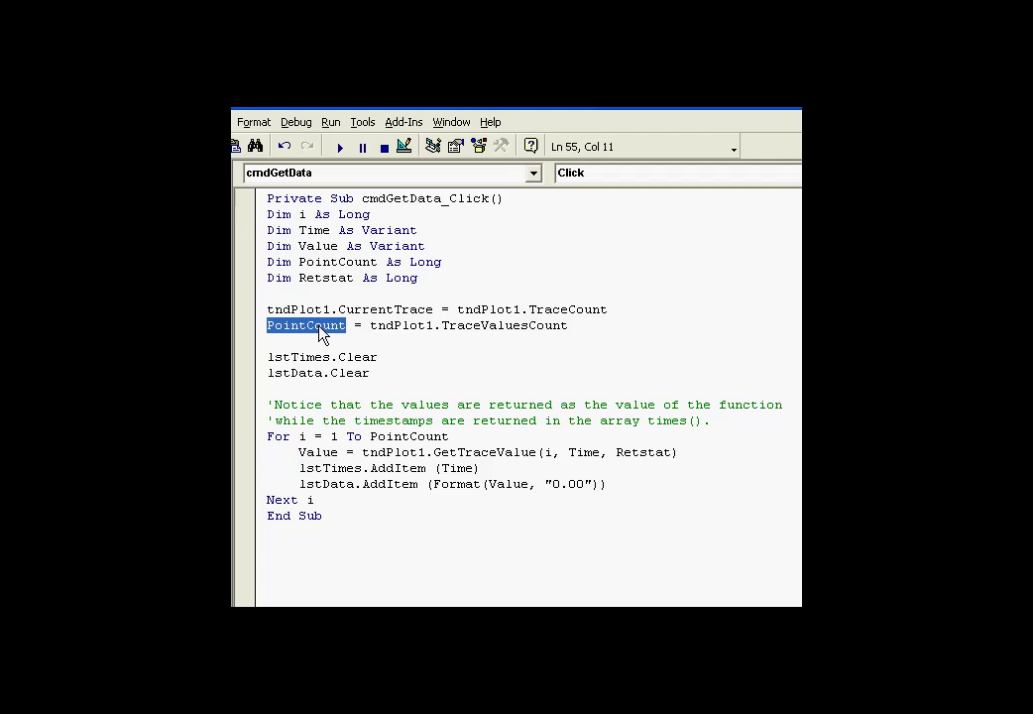
left_click_drag(370, 436, 452, 436)
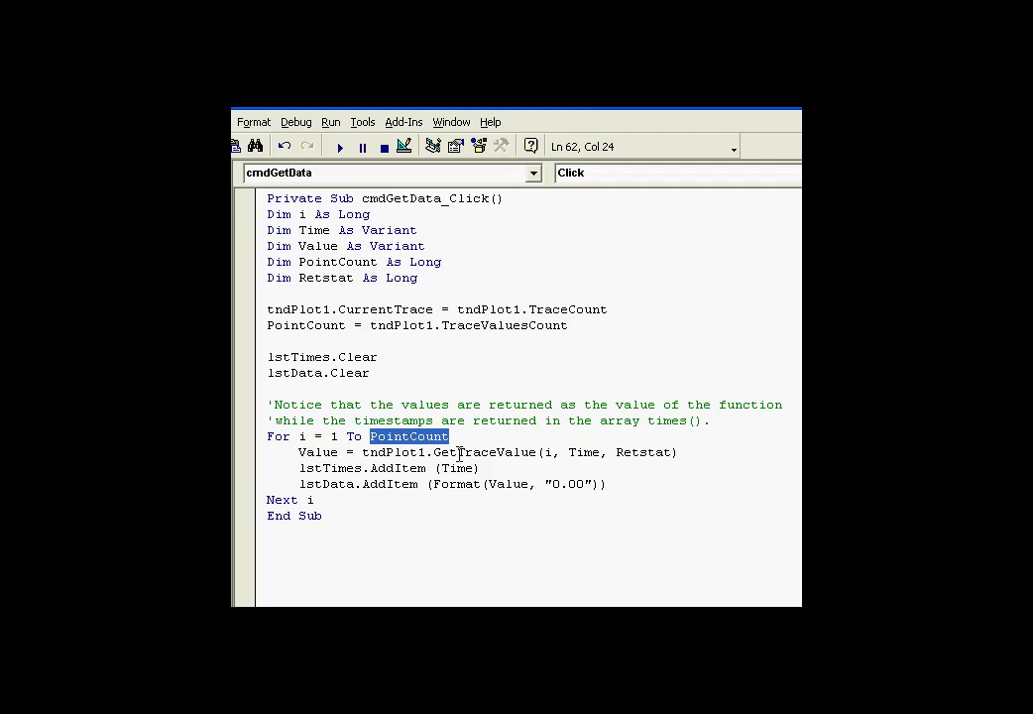
Step: Highlight the GetTraceValue call, its index i and the Value variable to show its parameters
left_click_drag(434, 453, 537, 452)
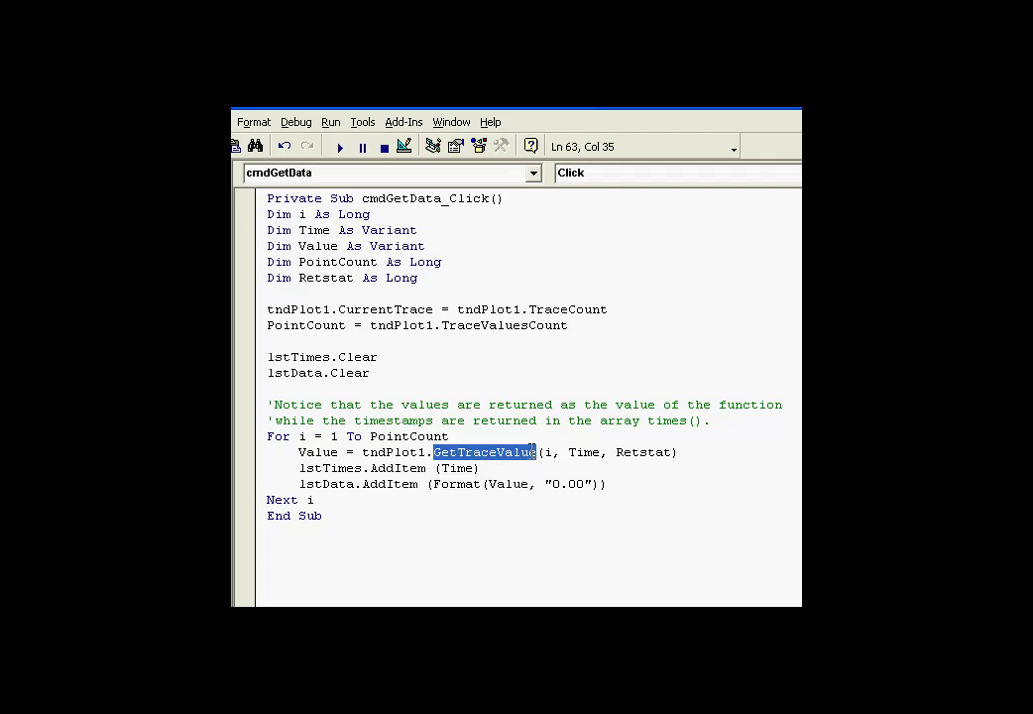
left_click(545, 452)
left_click_drag(545, 452, 552, 452)
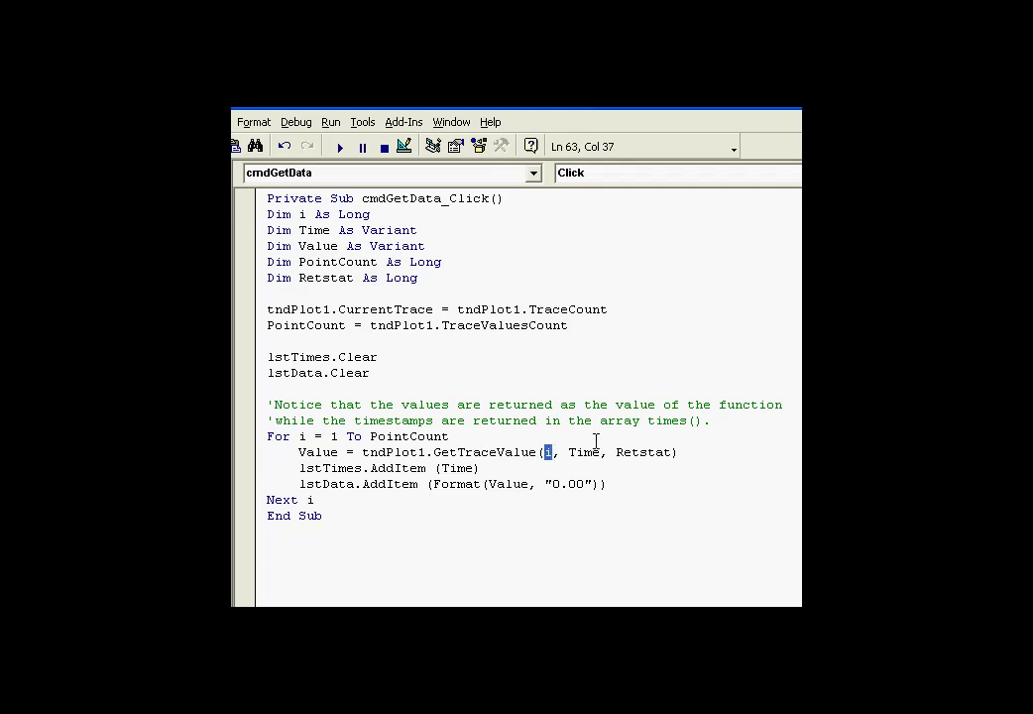
double_click(332, 452)
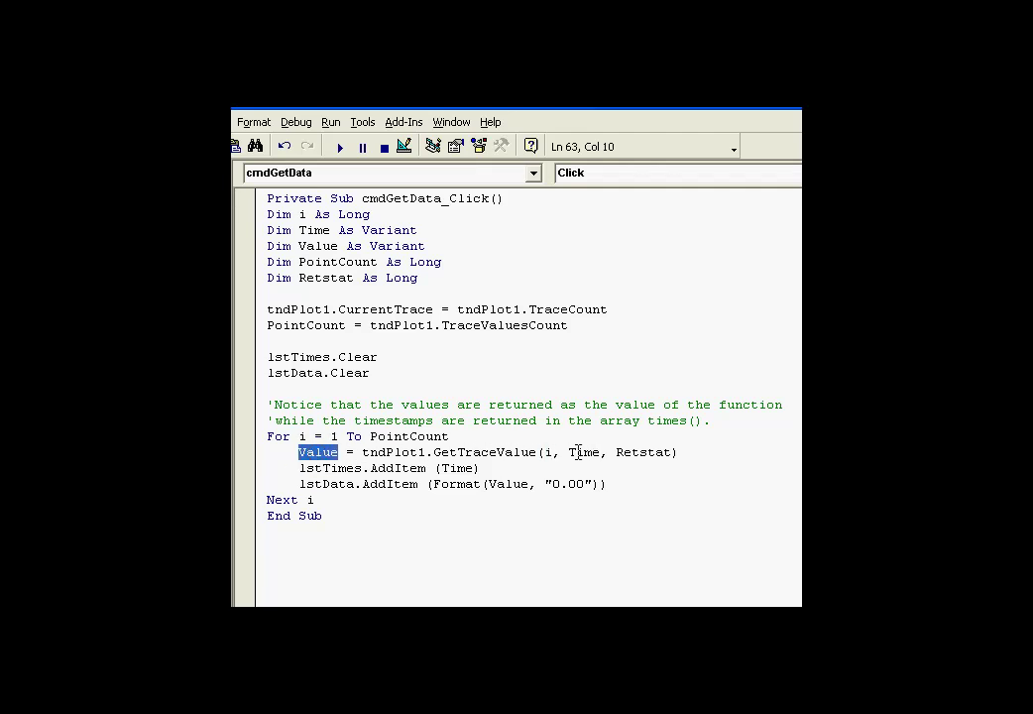
left_click(520, 452)
left_click(481, 452)
left_click(491, 452)
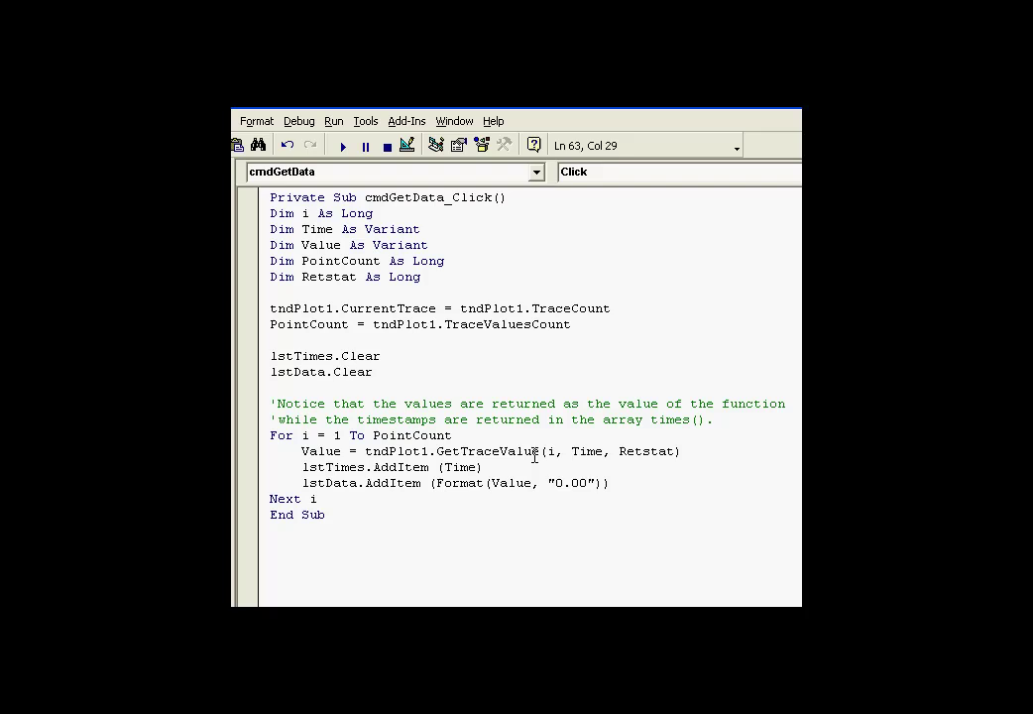
left_click(485, 452)
key("ctrl+i")
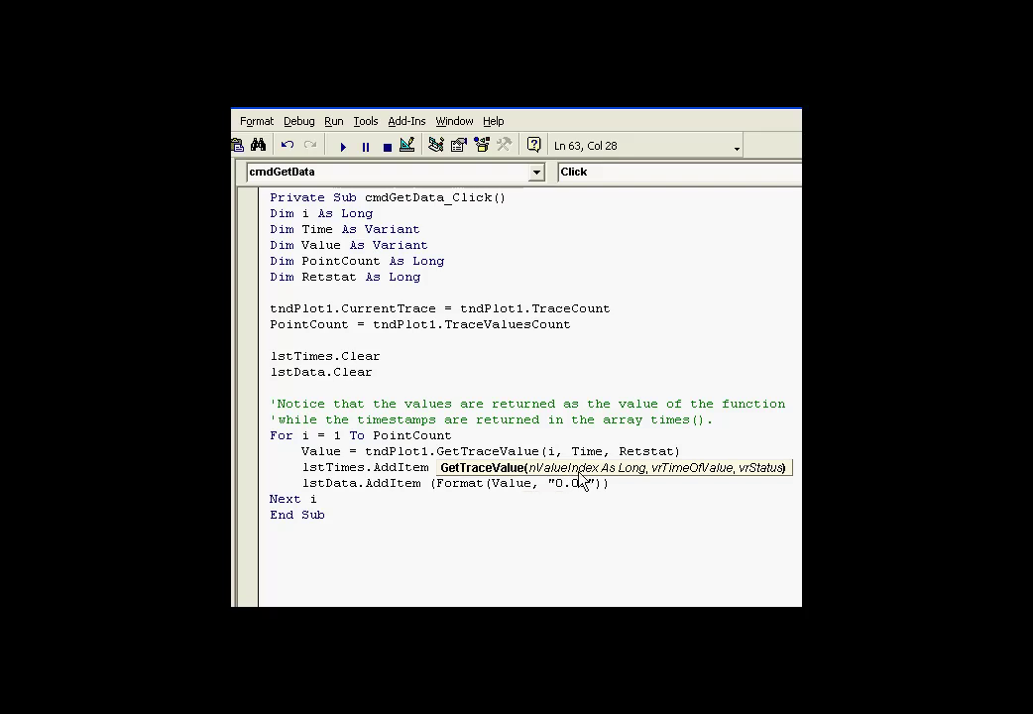
left_click(523, 451)
left_click(543, 451)
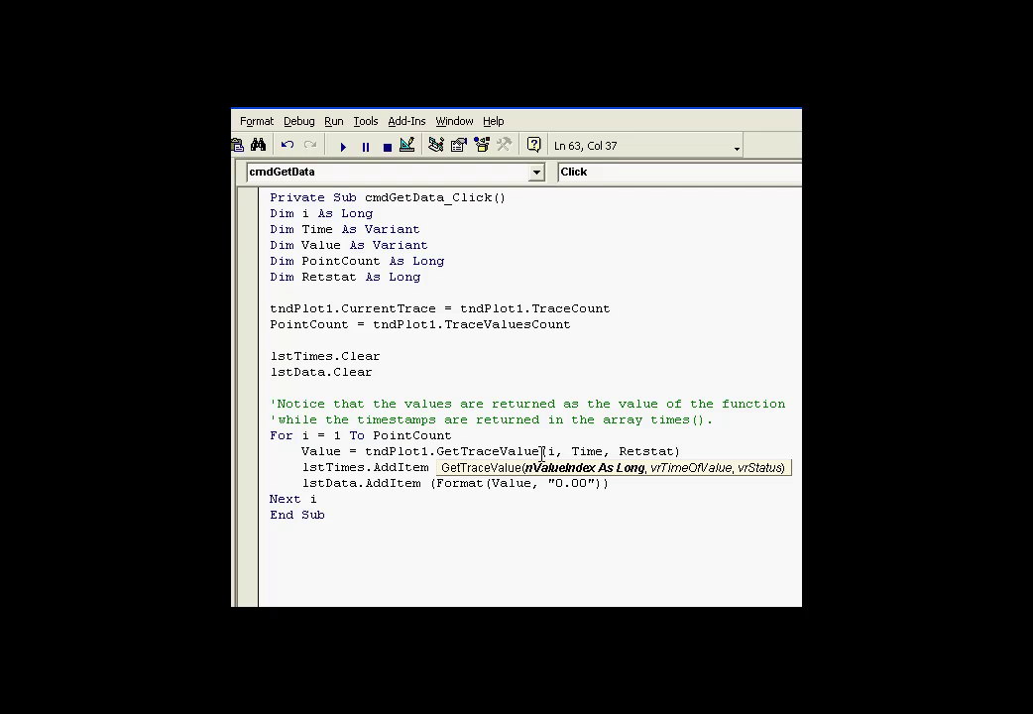
key("Right")
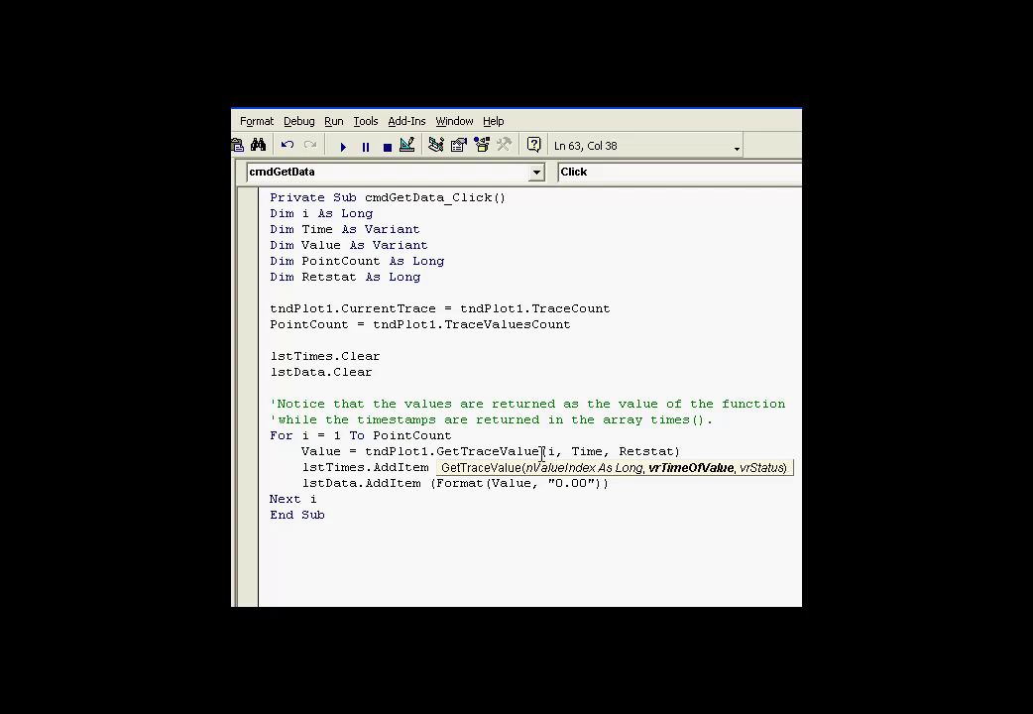
key("Left")
key("Right")
key("Right")
key("Right")
key("Right")
left_click(588, 453)
key("Right")
key("Right")
key("Right")
left_click(654, 453)
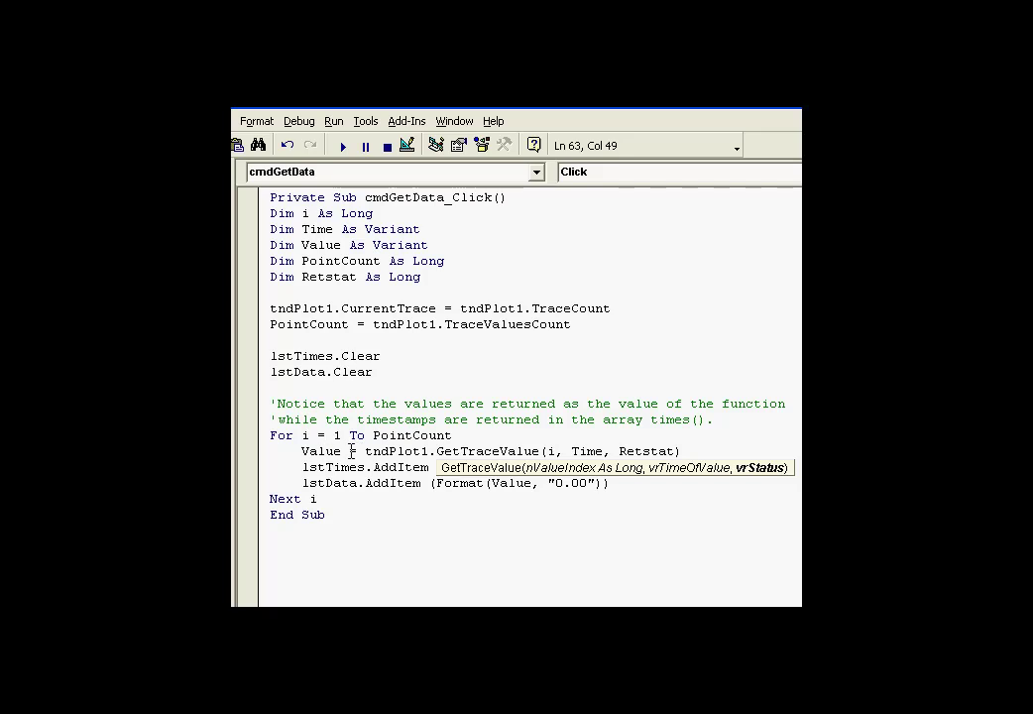
left_click(484, 451)
left_click(439, 452)
double_click(315, 452)
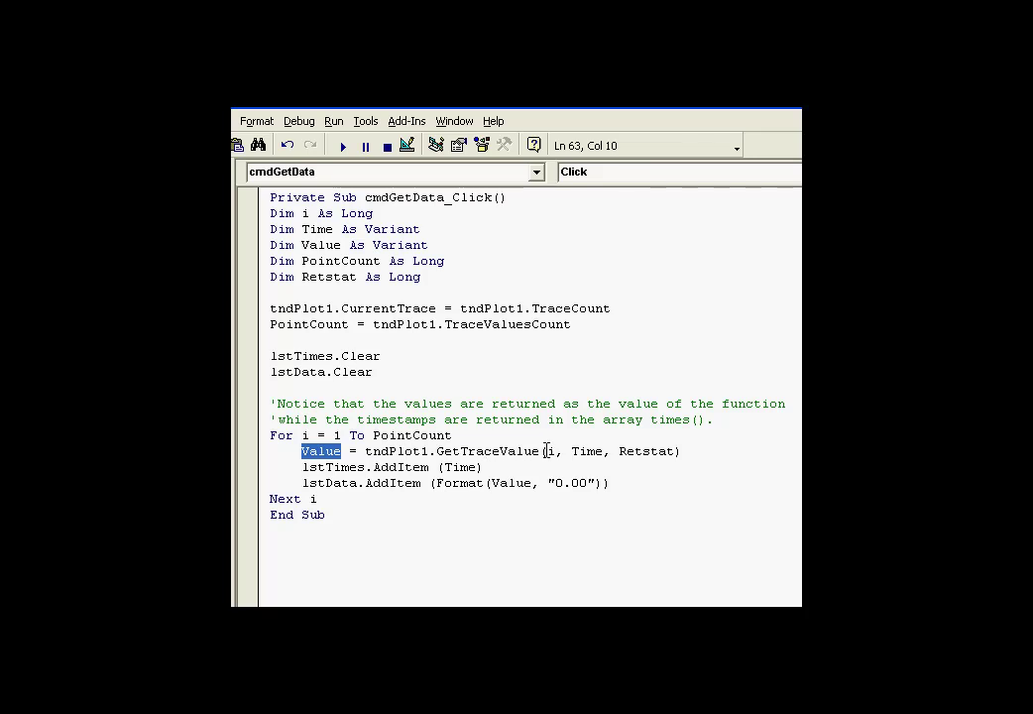
double_click(551, 451)
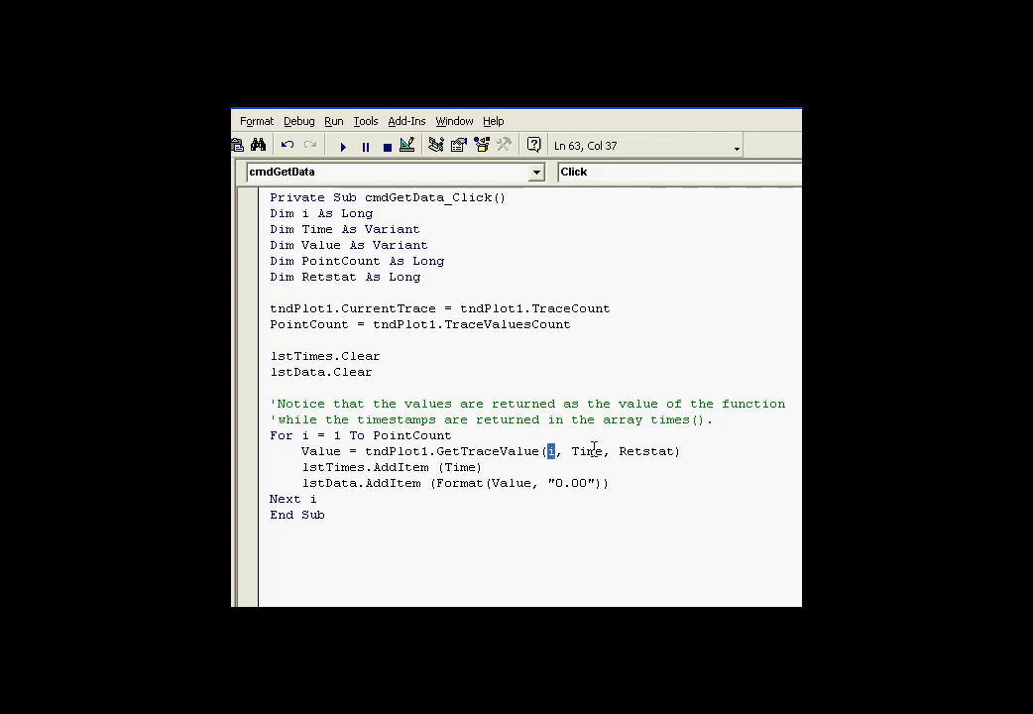
left_click(317, 451)
double_click(318, 451)
mouse_move(300, 466)
left_mouse_down()
mouse_move(491, 452)
mouse_move(484, 467)
left_mouse_up()
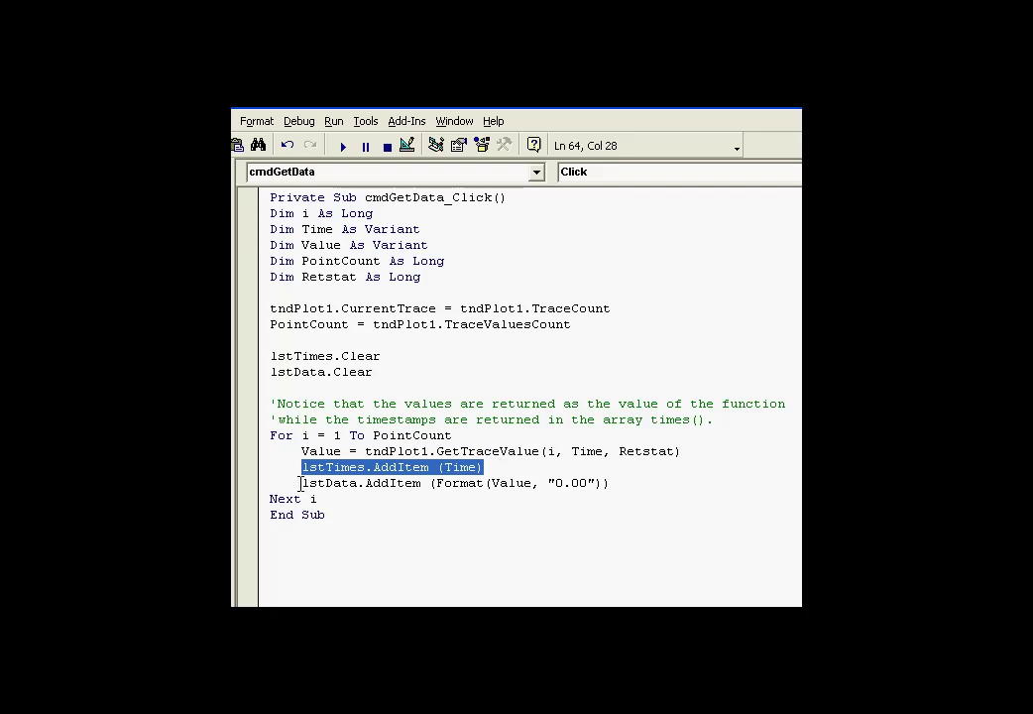
left_click_drag(302, 483, 421, 482)
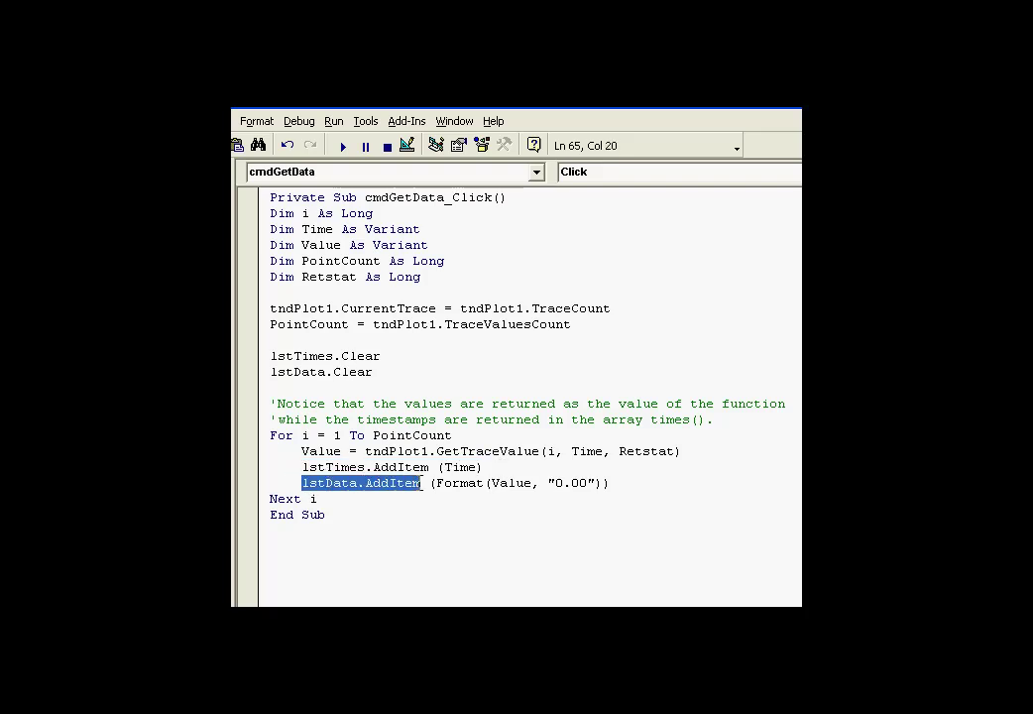
double_click(330, 467)
double_click(347, 484)
left_click(459, 467)
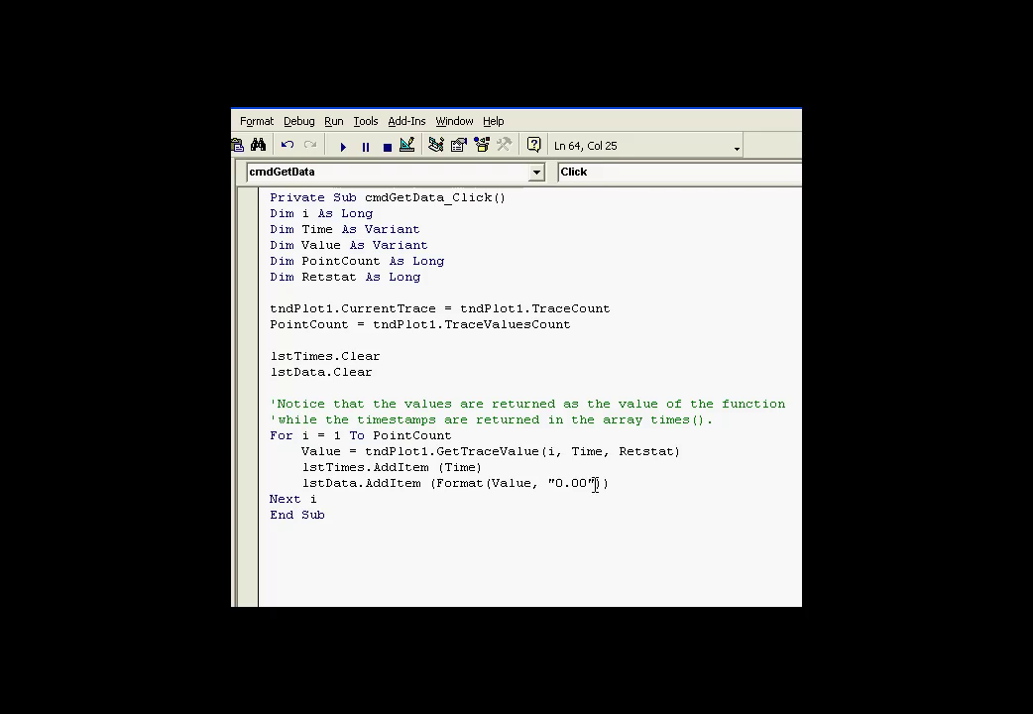
left_click(609, 483)
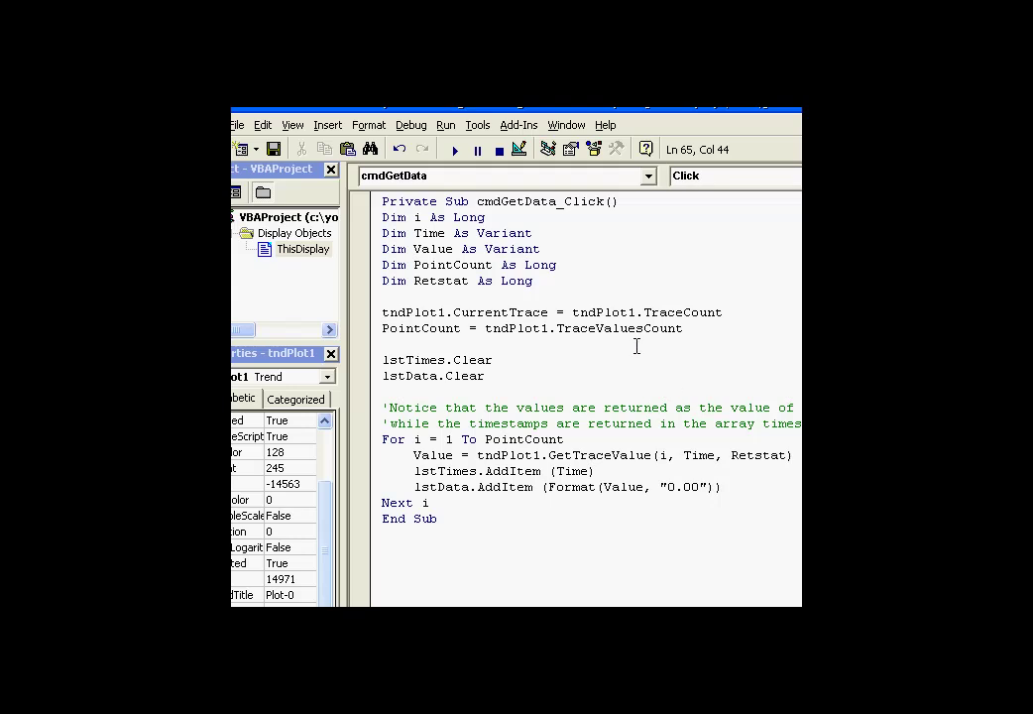
Step: Set a breakpoint on the CurrentTrace line and trigger it by clicking Get Data
left_click(361, 315)
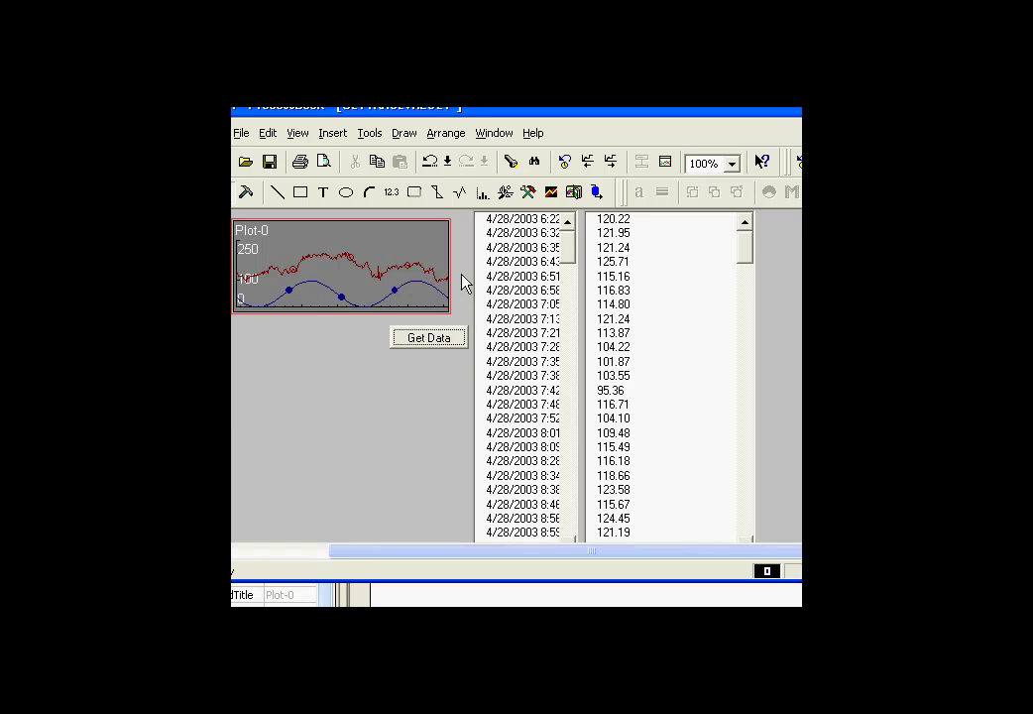
left_click(466, 279)
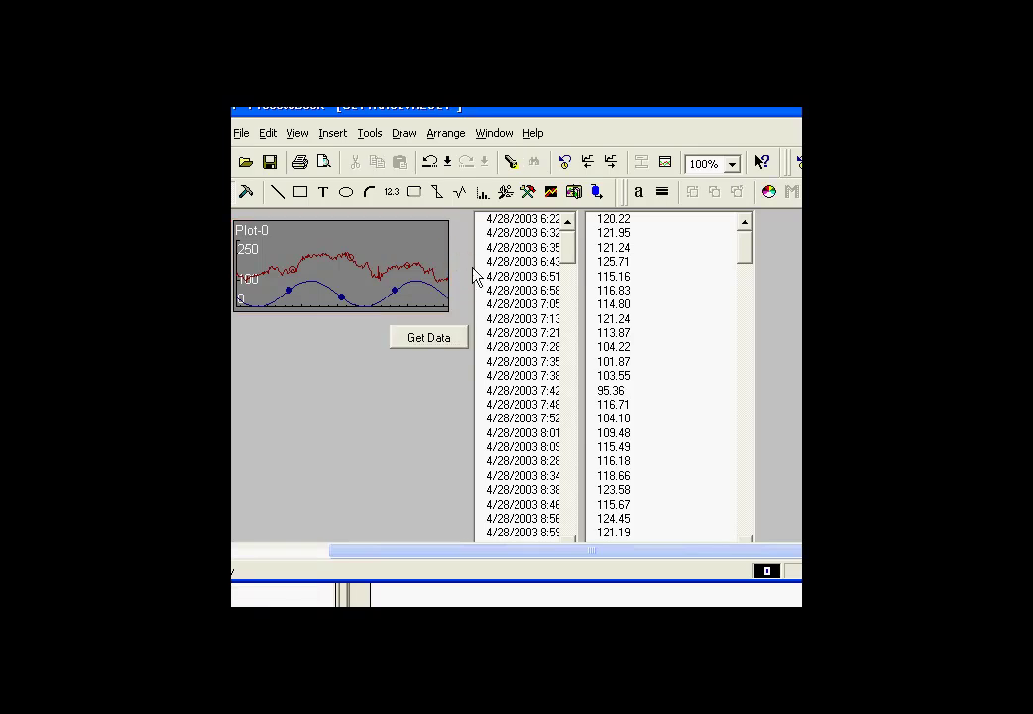
left_click(430, 341)
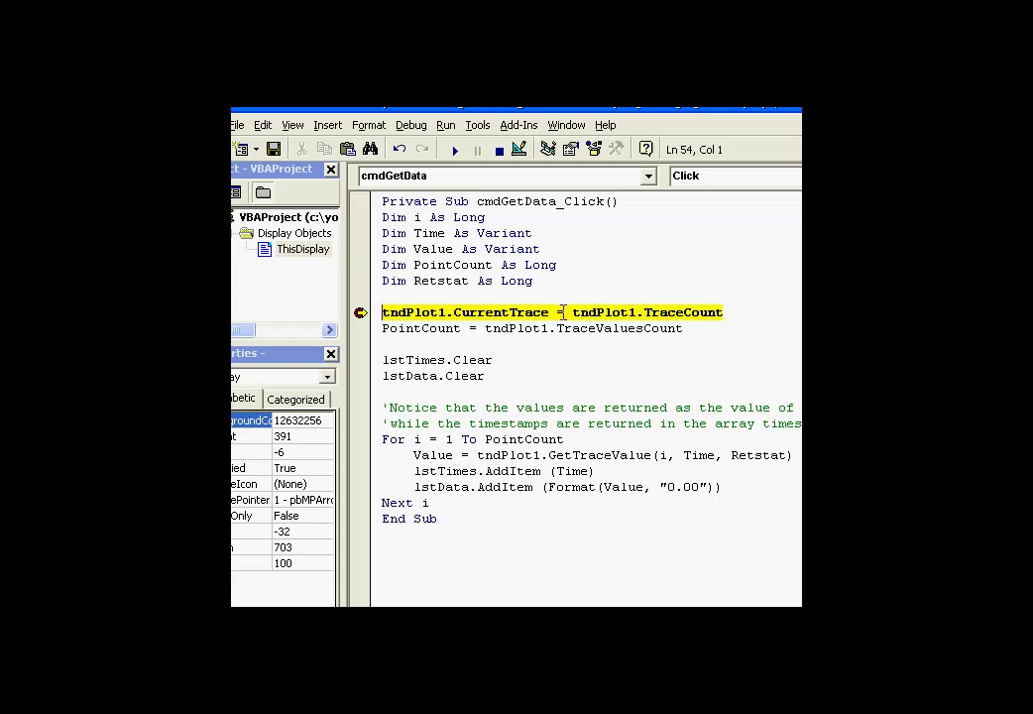
mouse_move(505, 312)
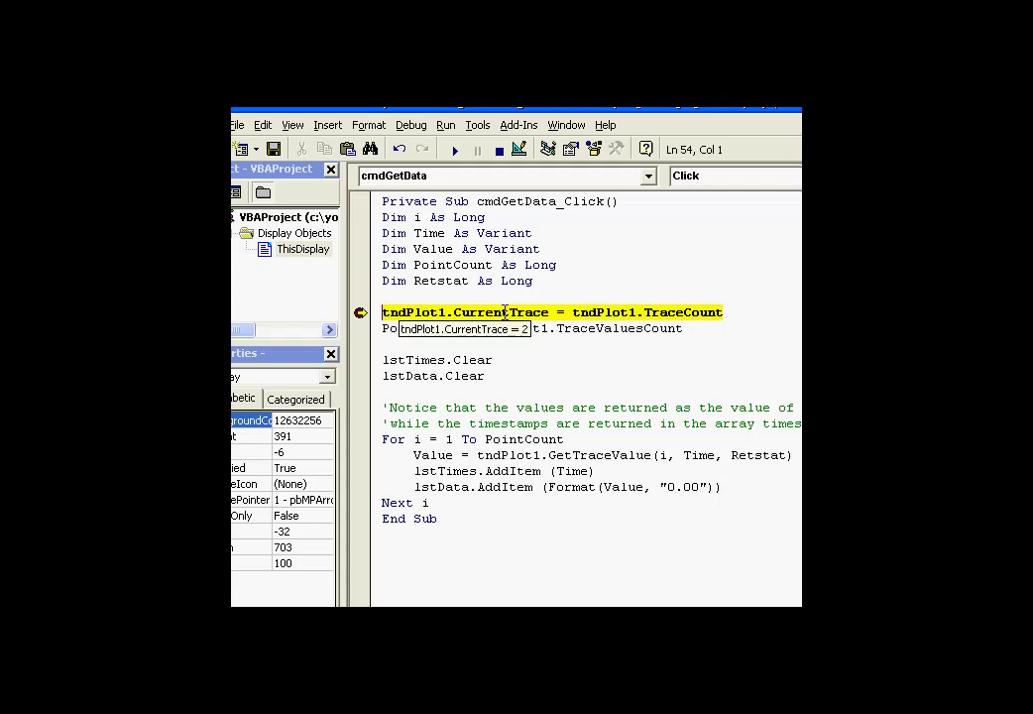
Step: Step with F8 through PointCount, the list clearing and the first GetTraceValue loop passes
key("F8")
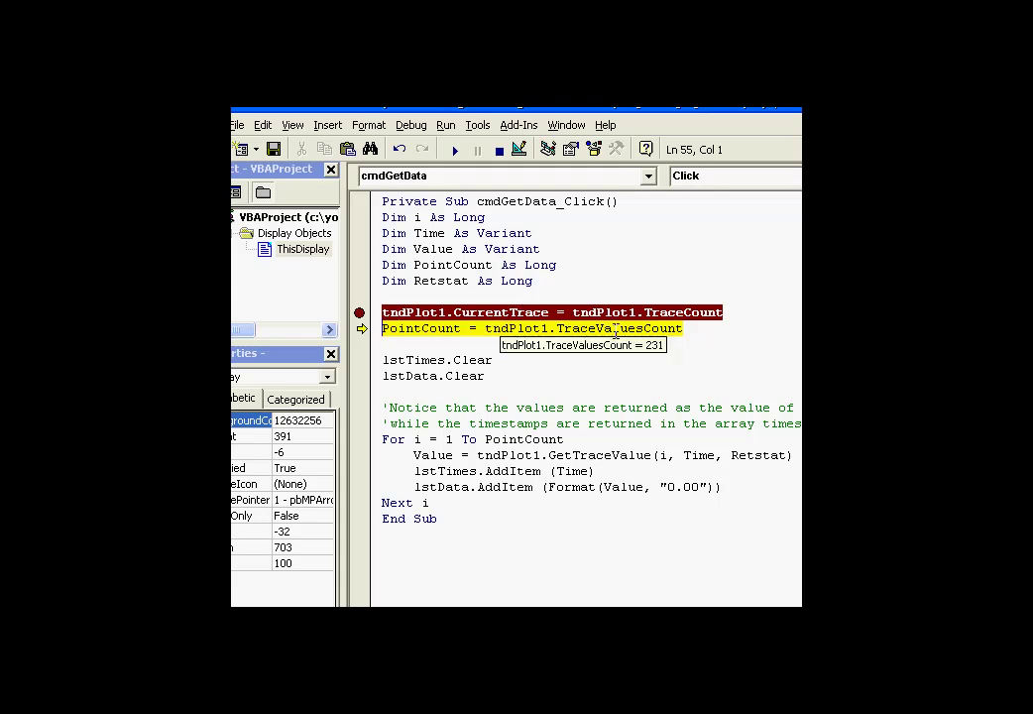
mouse_move(421, 328)
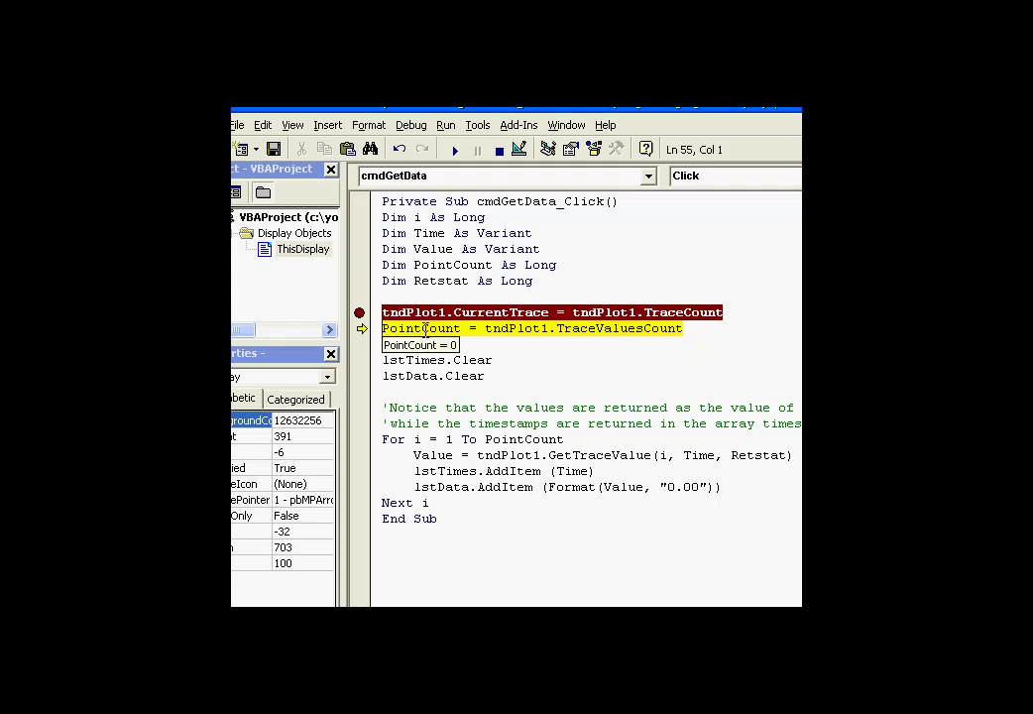
key("F8")
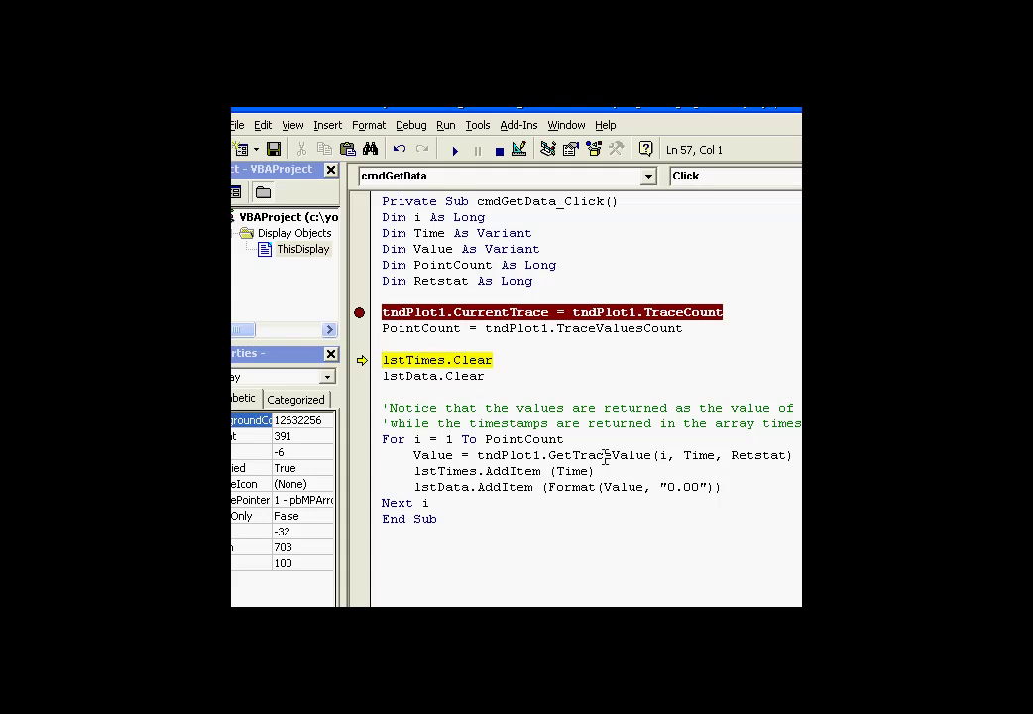
key("F8")
key("F8")
mouse_move(524, 439)
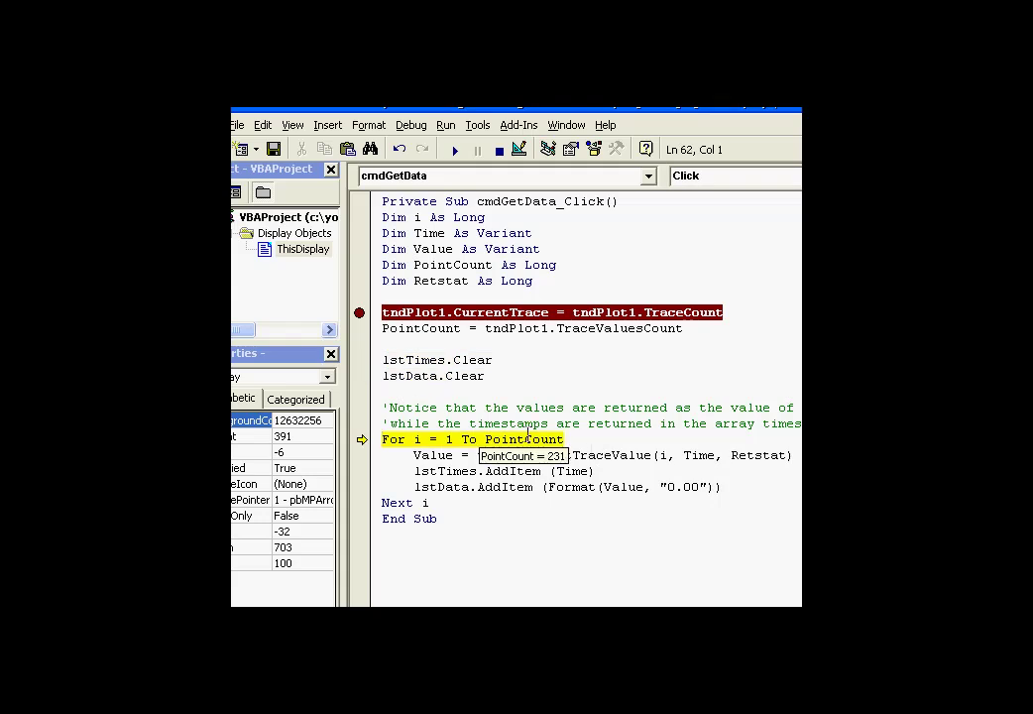
key("F8")
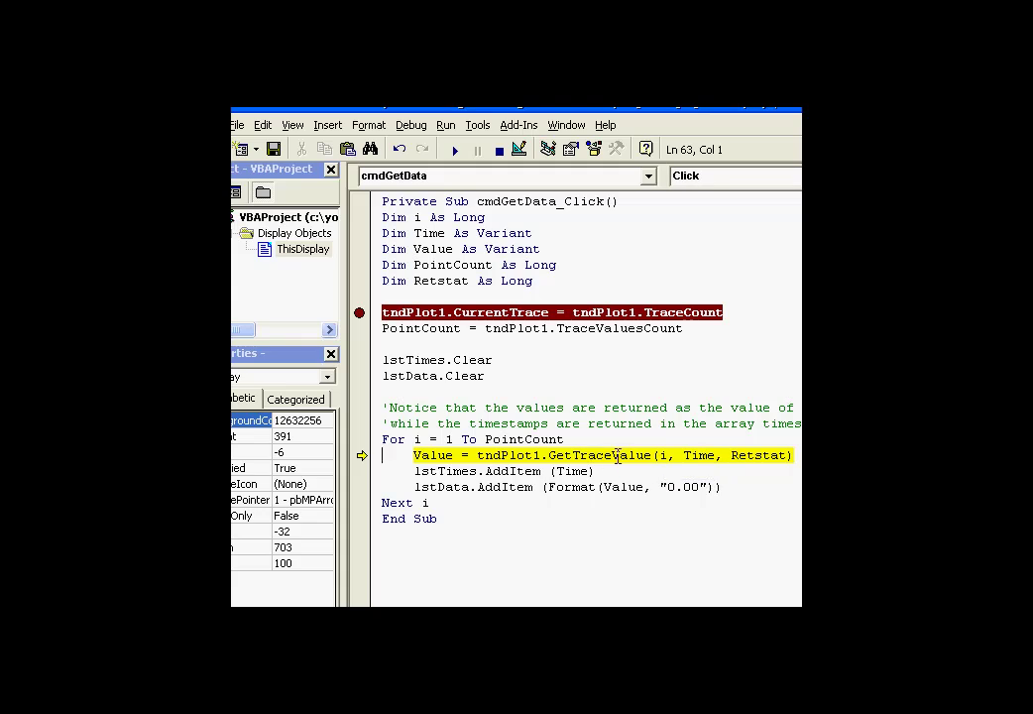
key("F8")
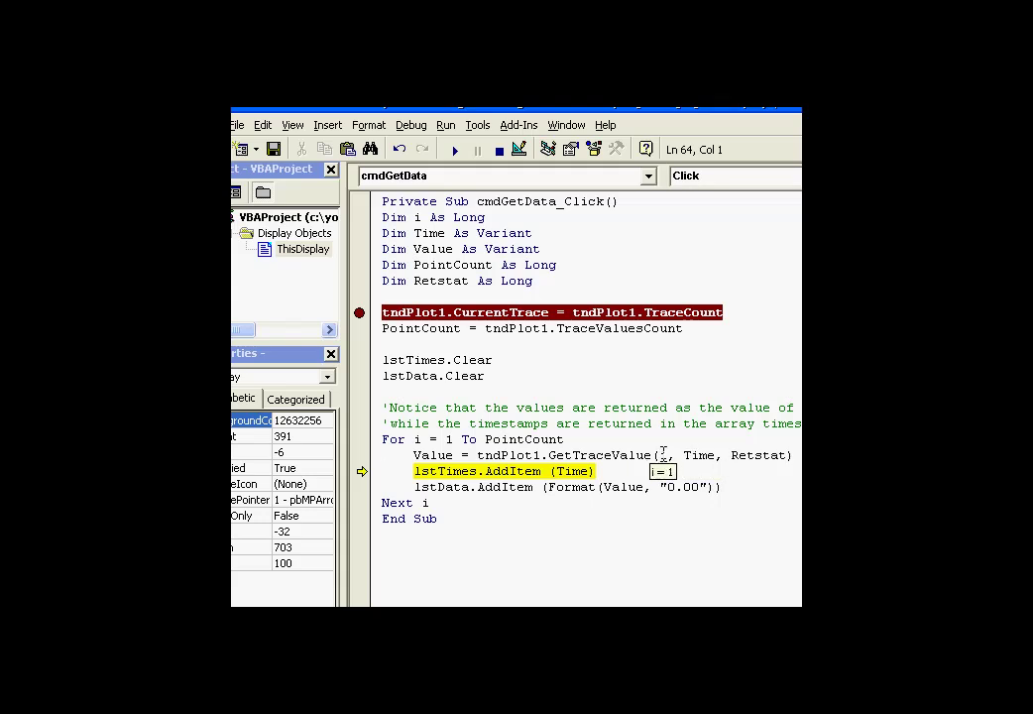
key("F8")
key("F8")
key("F8")
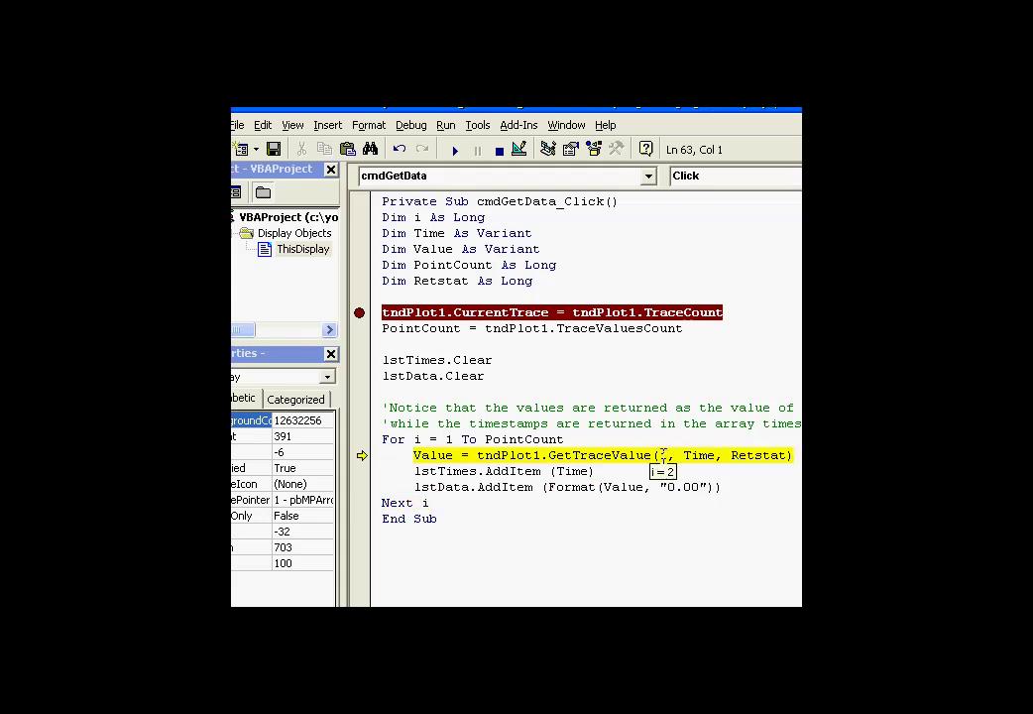
key("F8")
key("F8")
key("F8")
key("F8")
Step: Check the partly filled lists, then resume with F5 and view the fully filled lists
key("alt+F11")
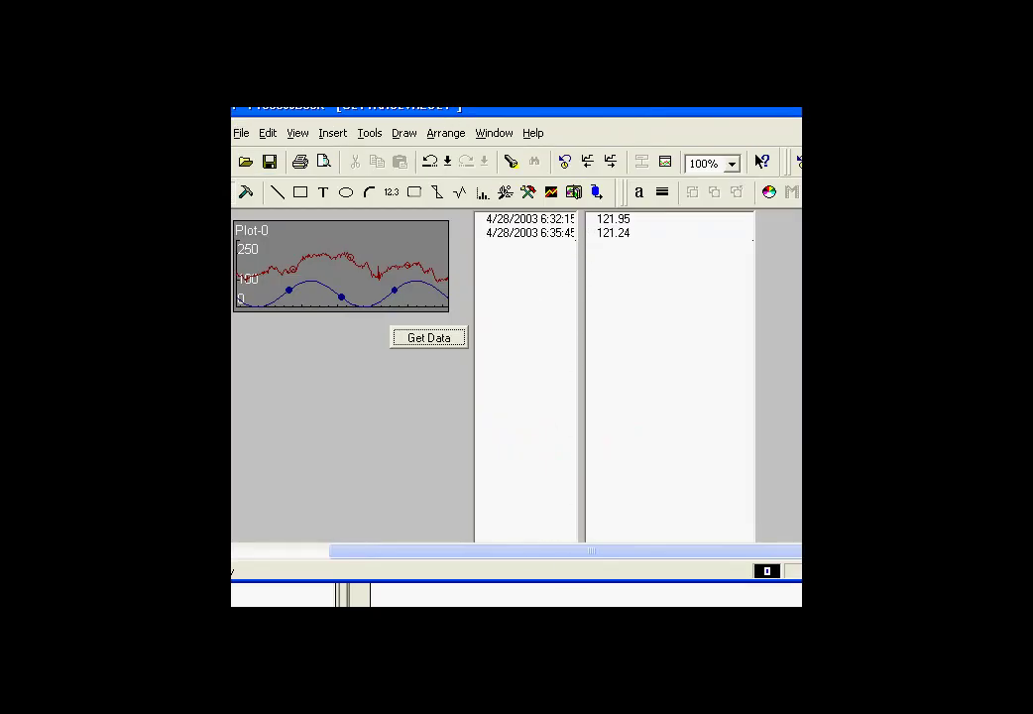
key("alt+F11")
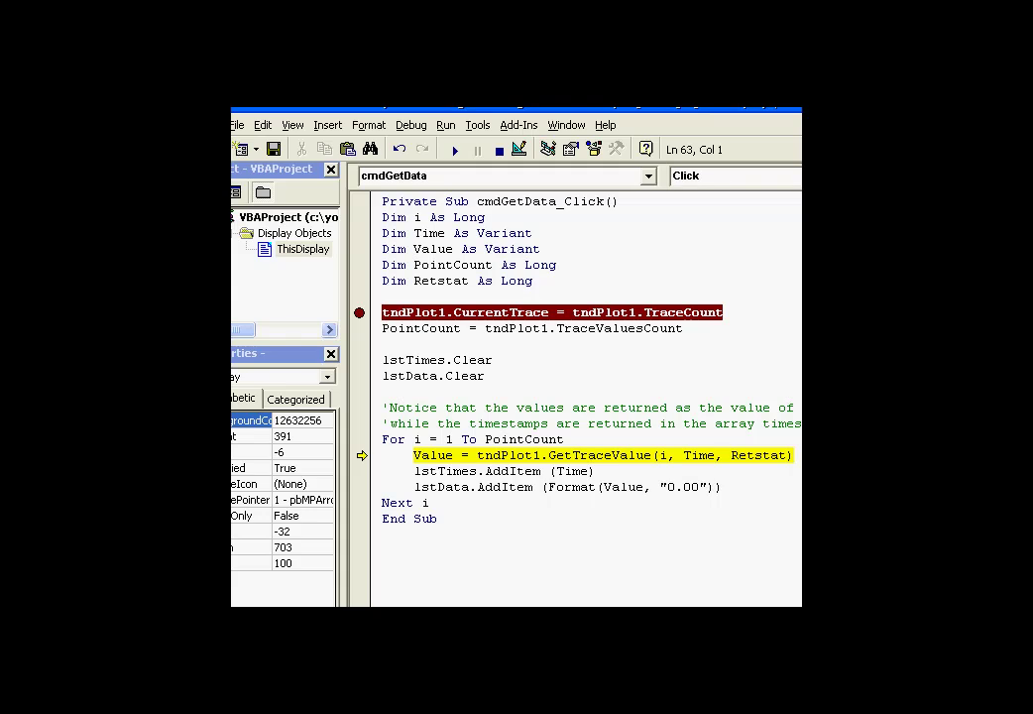
key("F5")
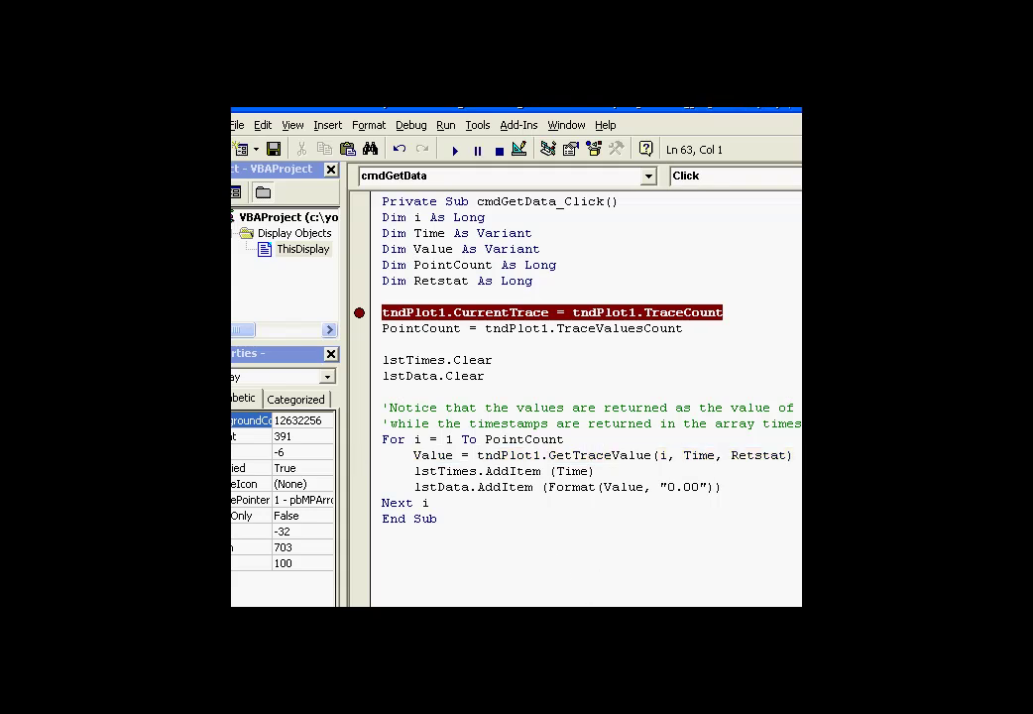
key("alt+F11")
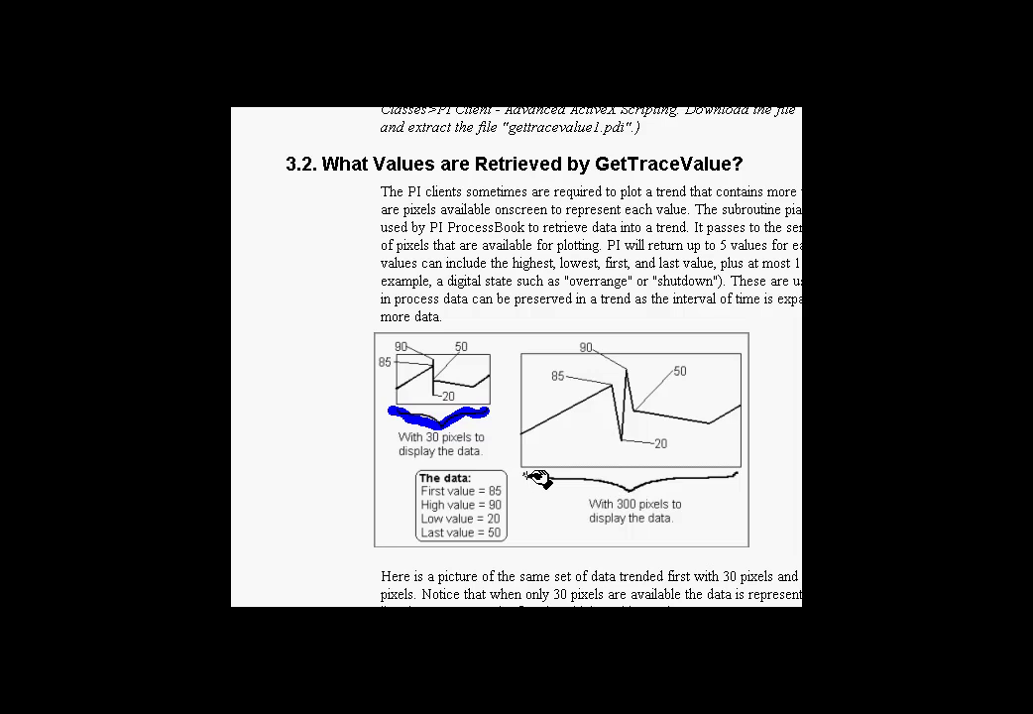
Step: Mark the 300-pixel span, the 90 spike and First/High values on the charts, then erase the marks
left_click_drag(536, 478, 734, 484)
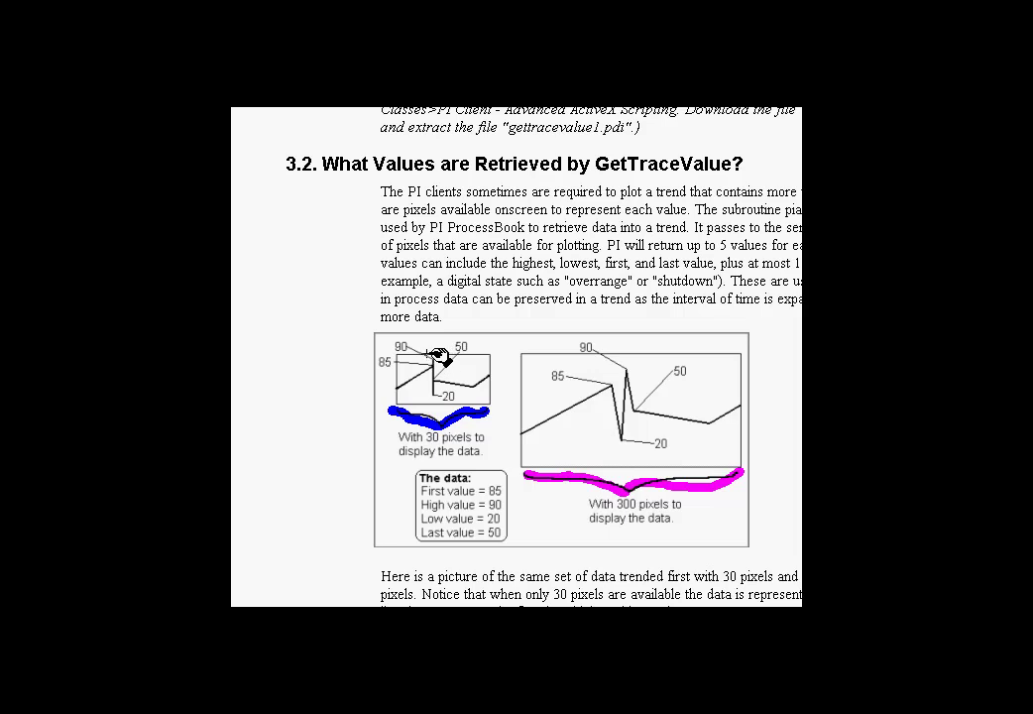
left_click_drag(443, 357, 432, 401)
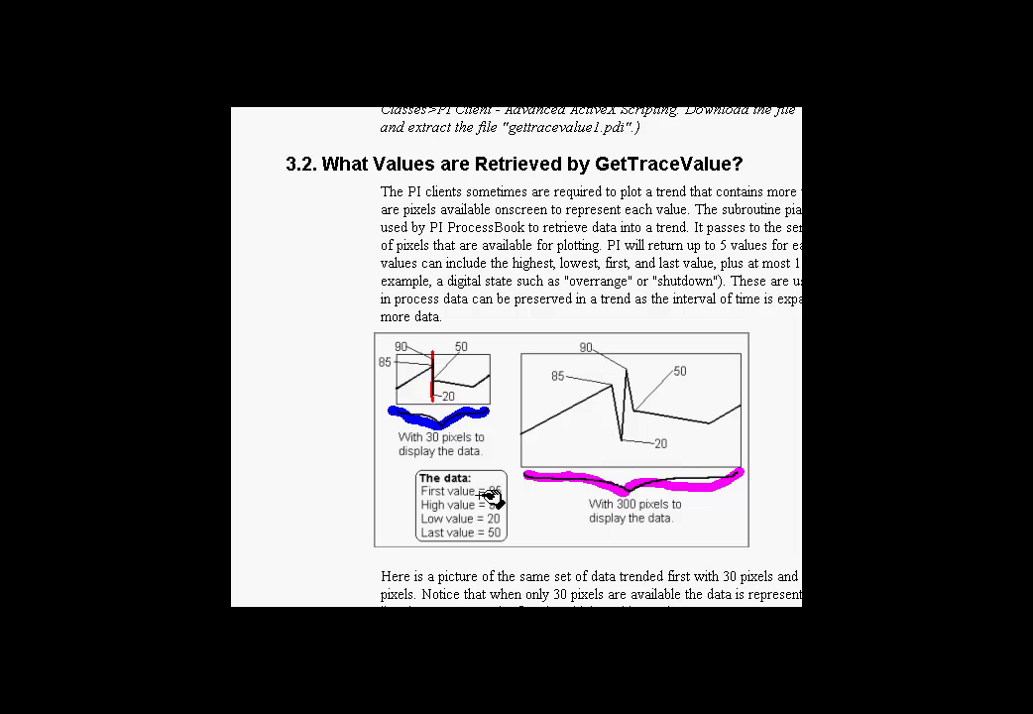
mouse_move(421, 494)
left_mouse_down()
mouse_move(463, 493)
mouse_move(438, 548)
left_mouse_up()
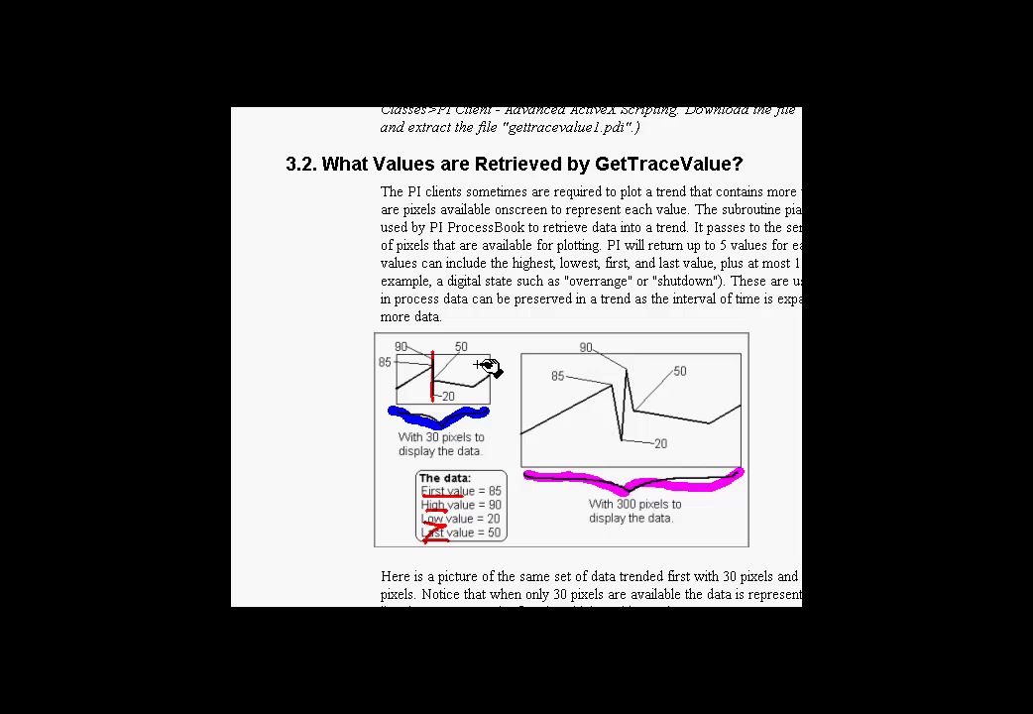
left_click_drag(604, 348, 603, 466)
left_click_drag(632, 349, 631, 462)
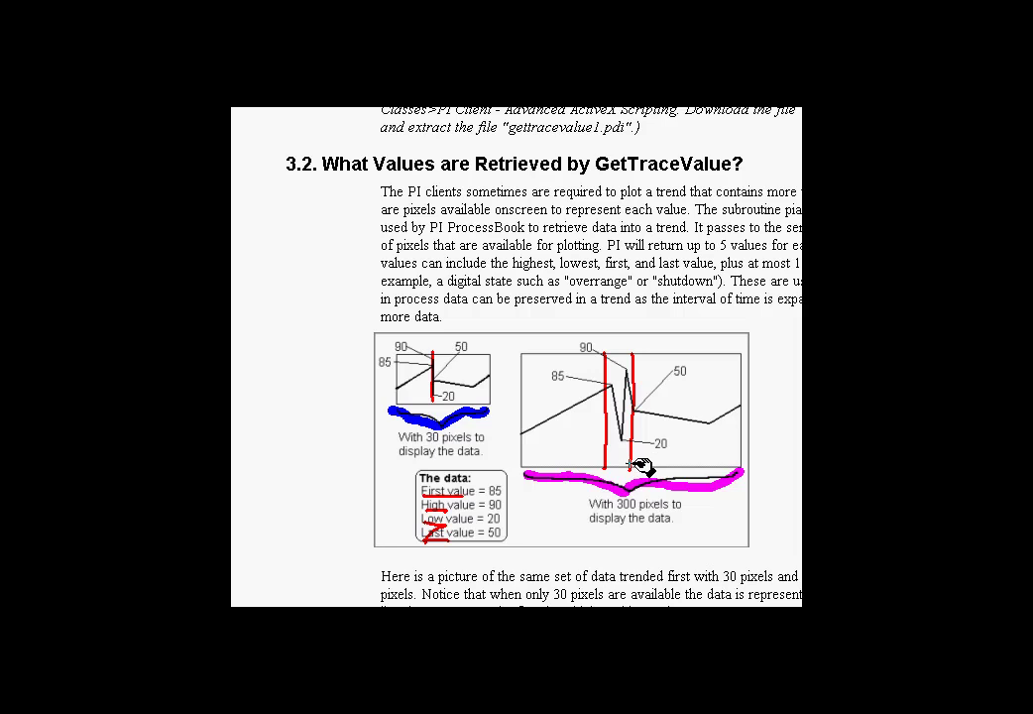
key("Escape")
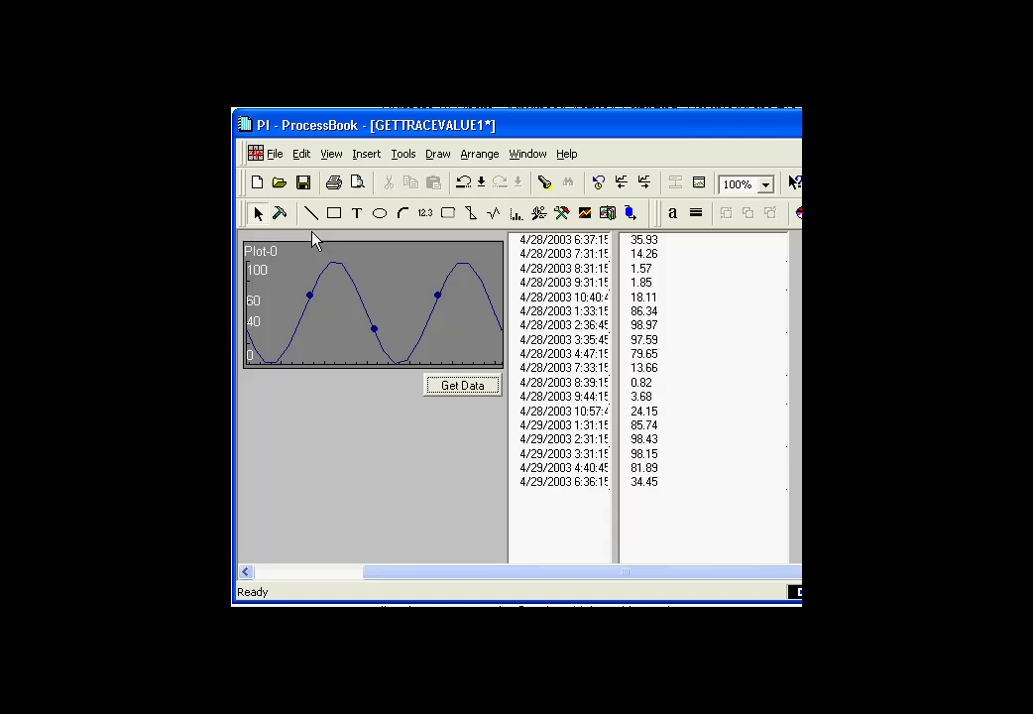
Step: Refresh both lists with the latest trace data via Get Data
left_click(257, 212)
left_click(468, 388)
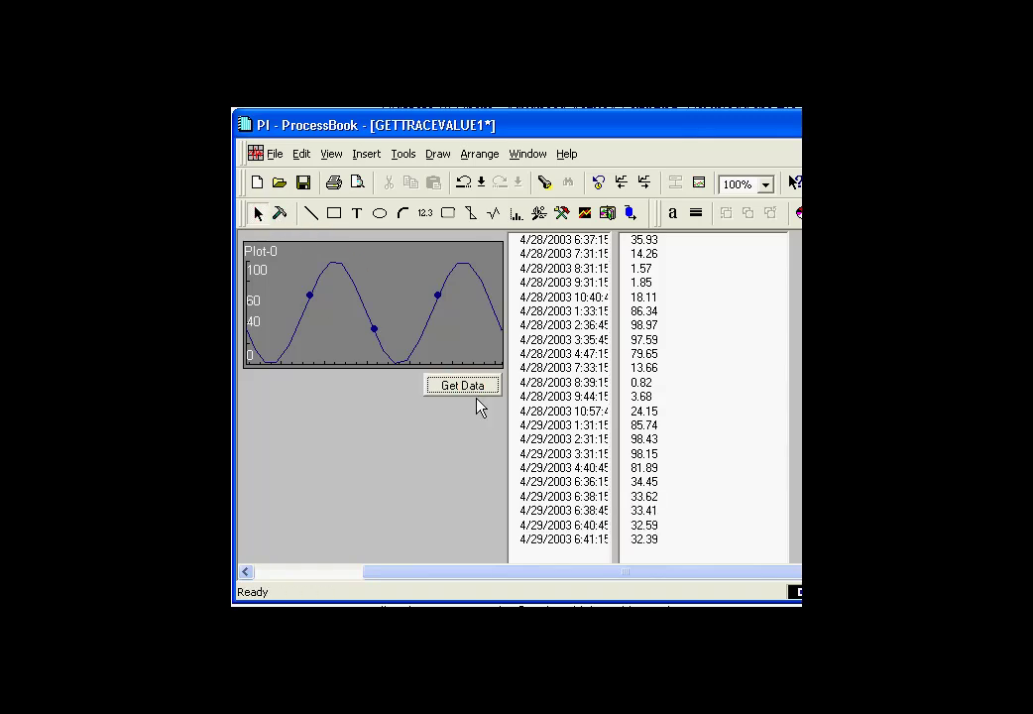
left_click(454, 443)
Step: In build mode, drag Plot-0's left edge to narrow it to a thin strip, then return to run mode
left_click(277, 214)
left_click(271, 288)
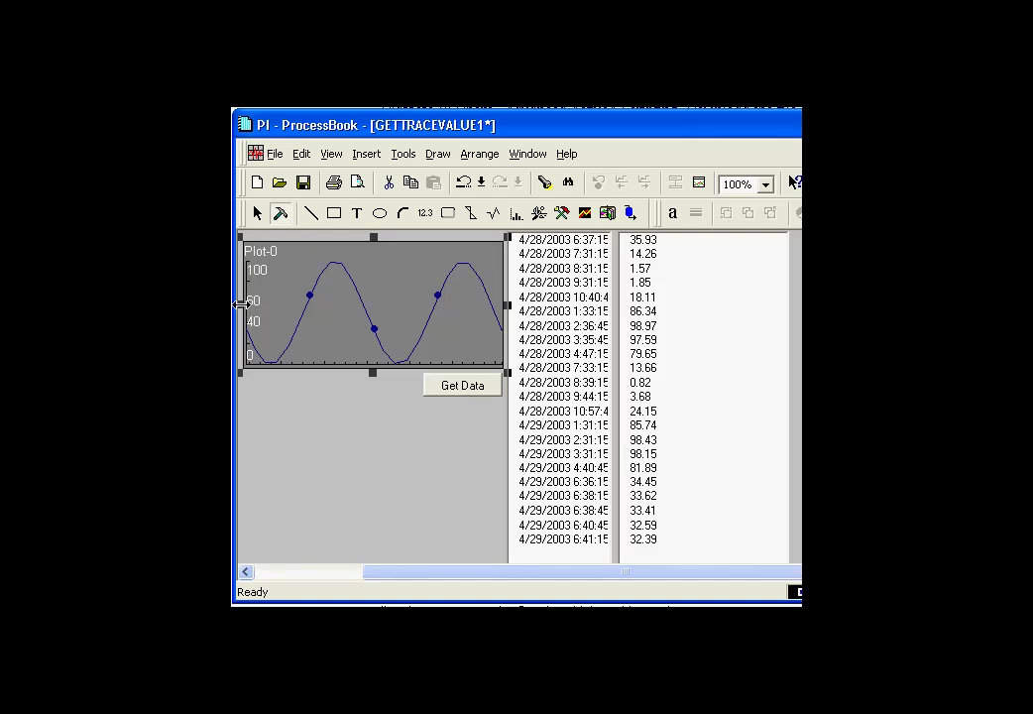
left_click_drag(241, 304, 479, 304)
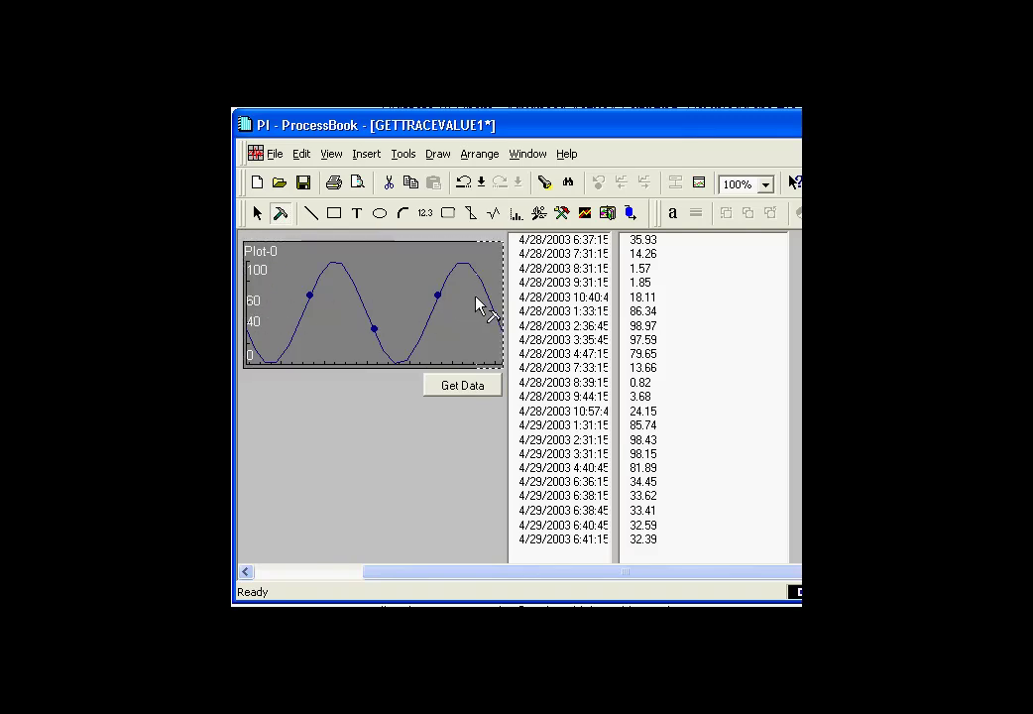
left_click_drag(478, 304, 486, 306)
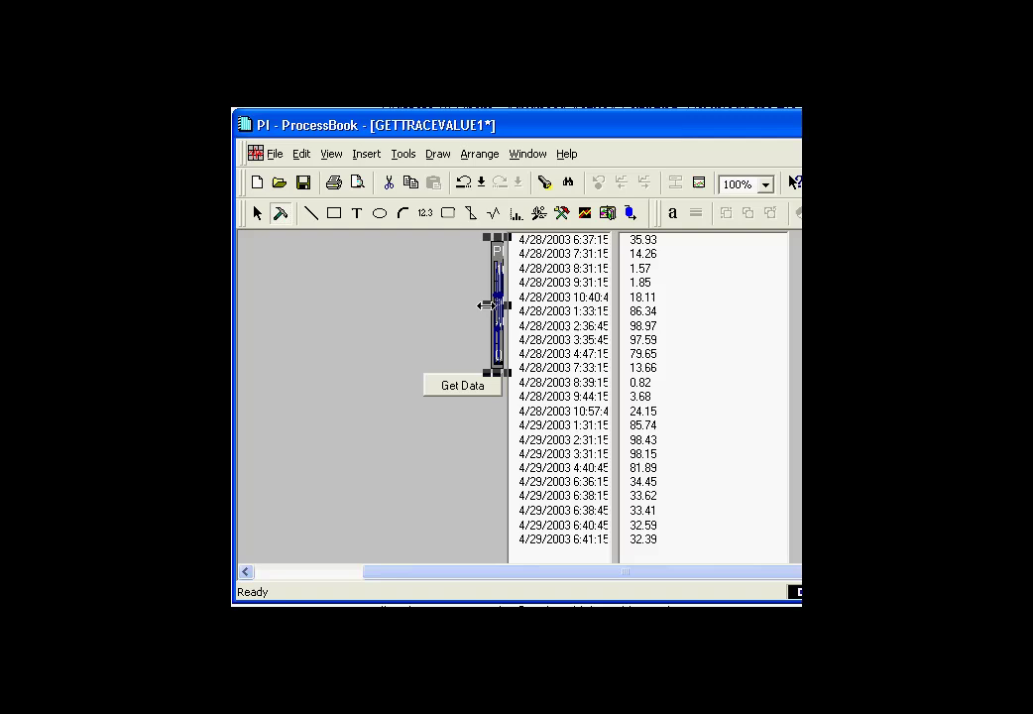
left_click(436, 269)
left_click(258, 213)
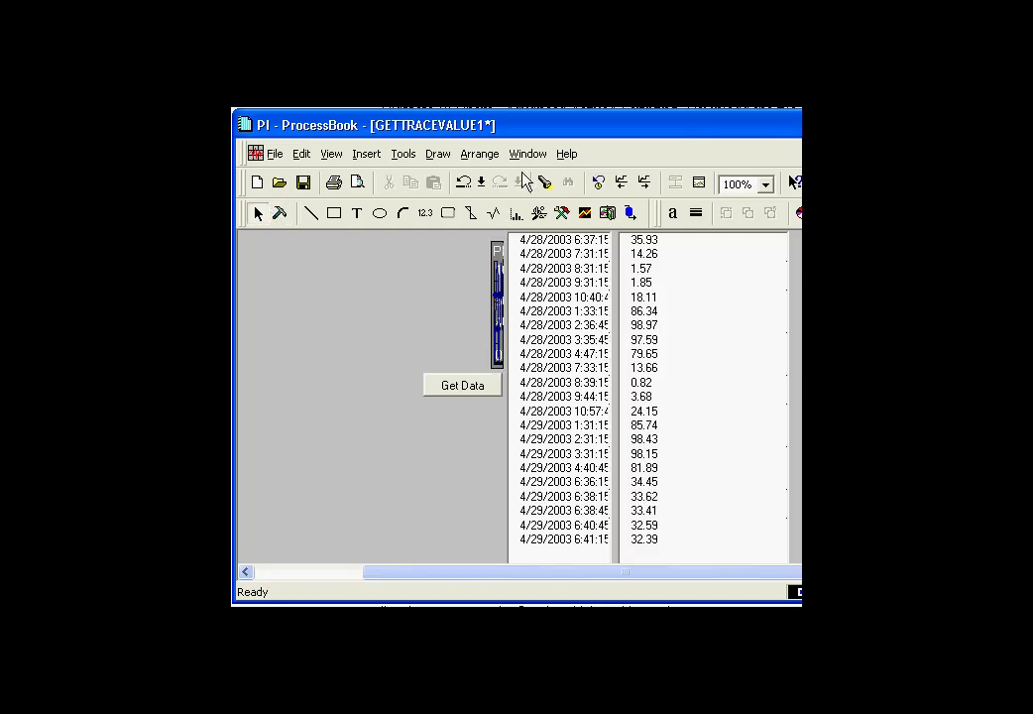
Step: Fetch data from the narrow trend, then widen Plot-0 back to full size in Build mode
left_click(598, 184)
left_click(462, 383)
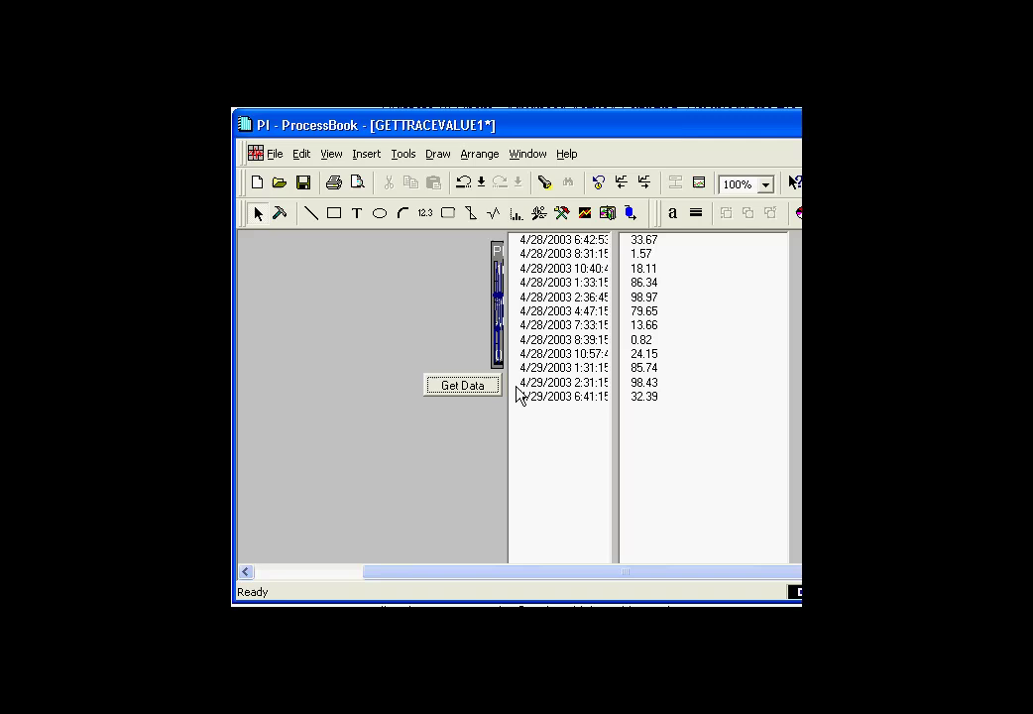
left_click(280, 213)
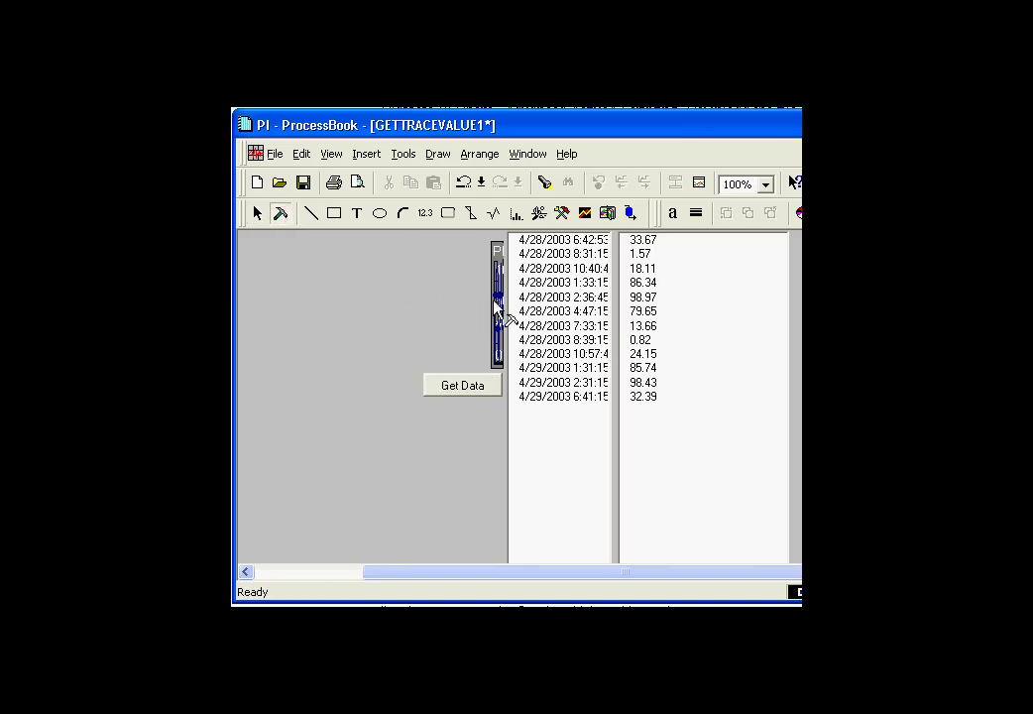
left_click(489, 300)
left_click_drag(491, 302, 244, 327)
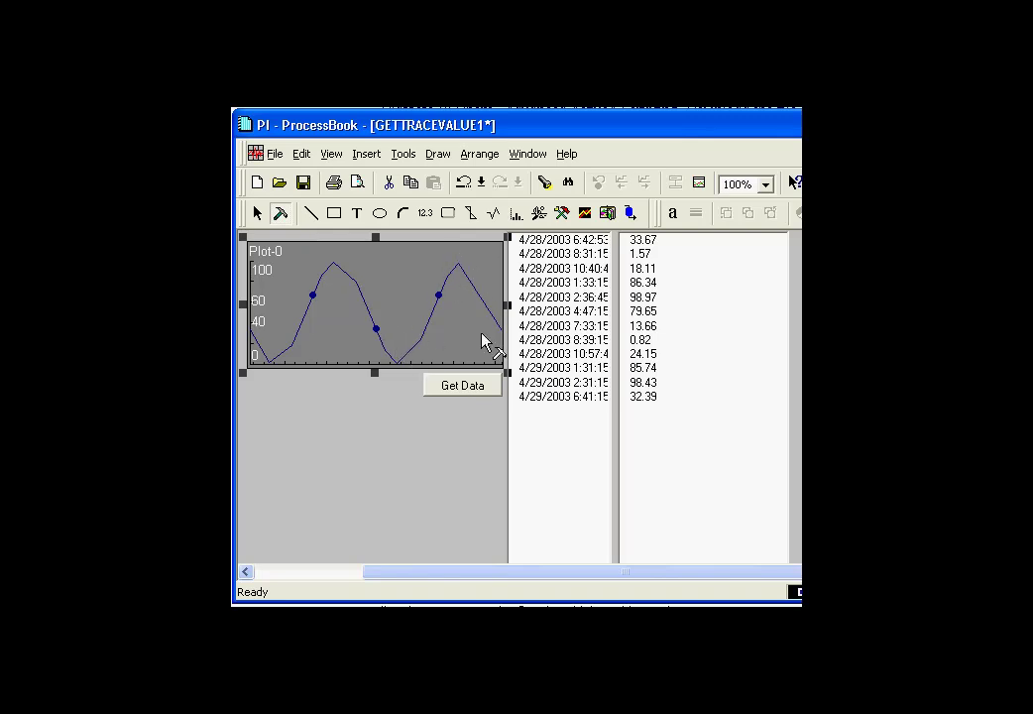
Step: Back in Run mode, revert time ranges and refill both lists with eighteen timestamps and values
left_click(259, 216)
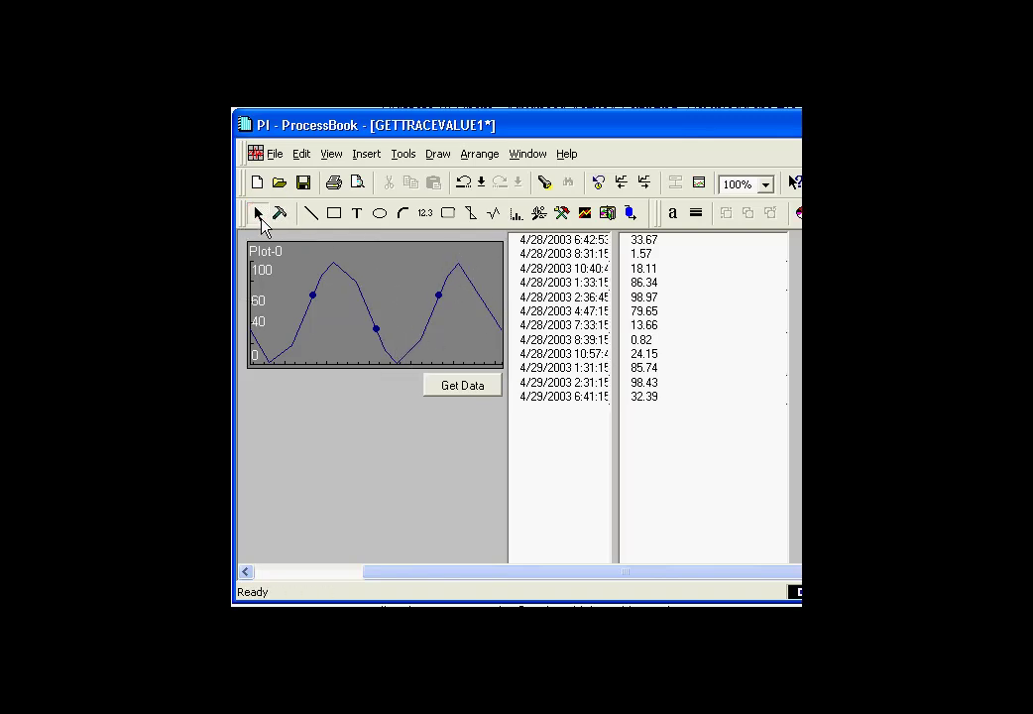
left_click(469, 389)
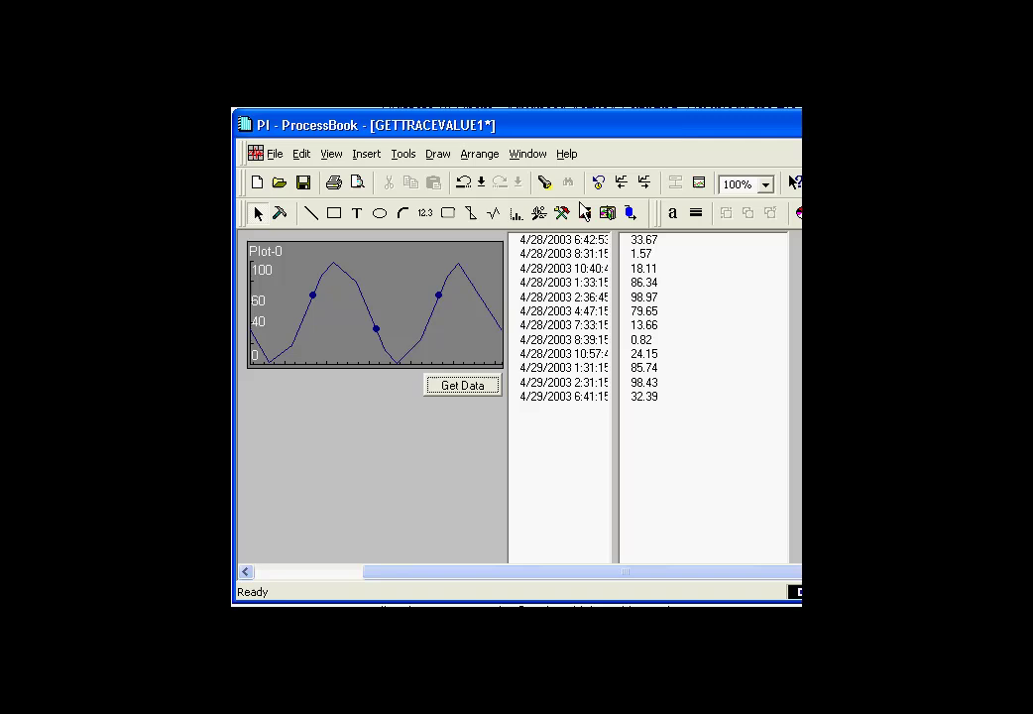
left_click(596, 182)
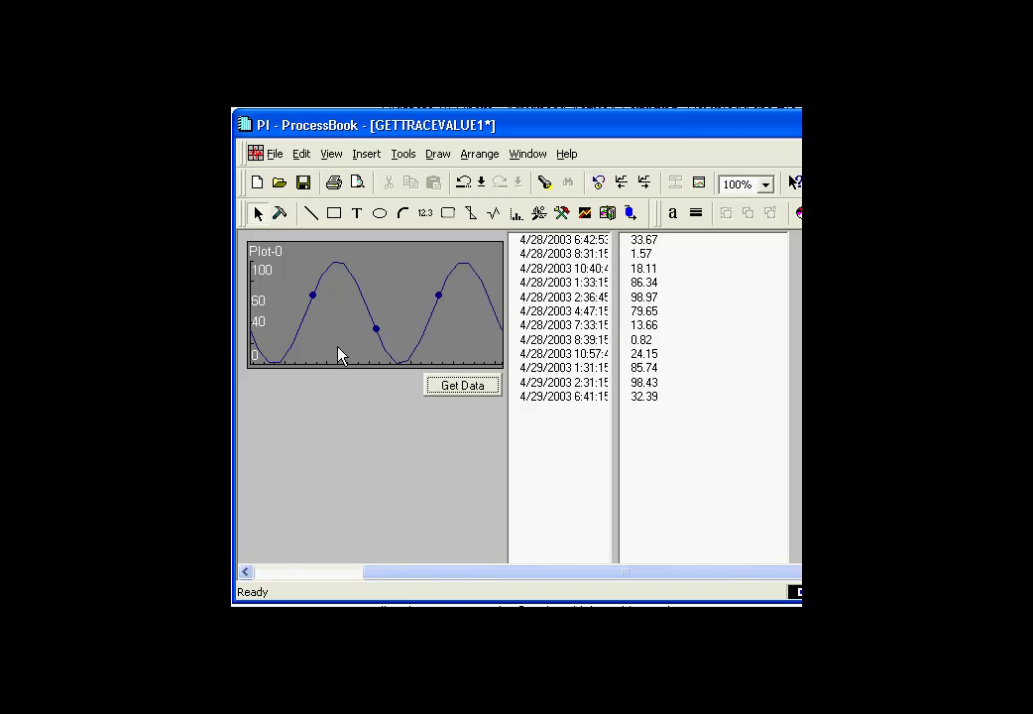
left_click(462, 387)
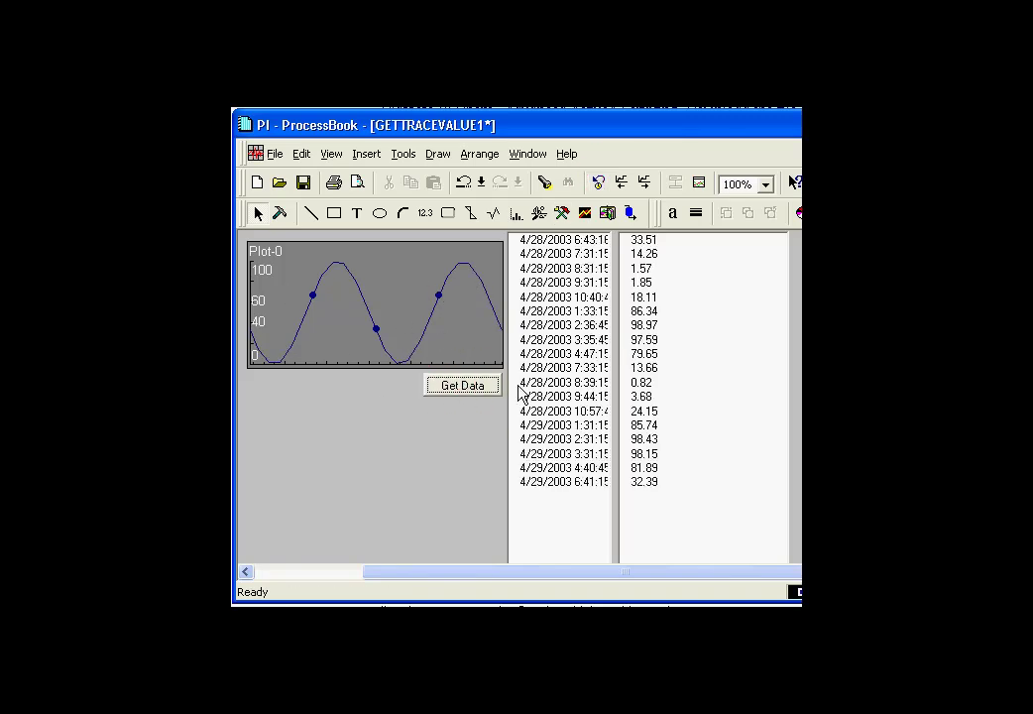